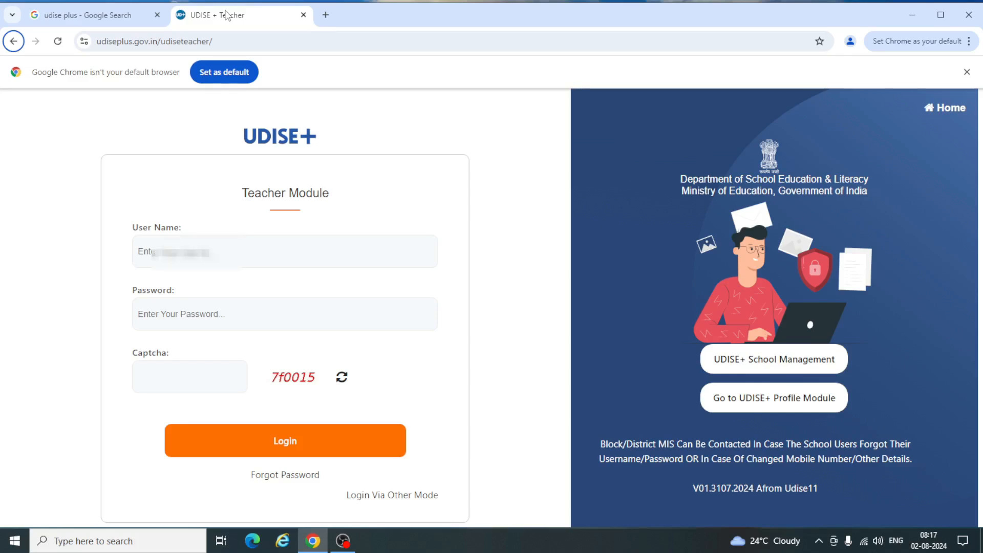
# - Return to the Teacher Module login page and enter the school's user name
pyautogui.click(103, 17)
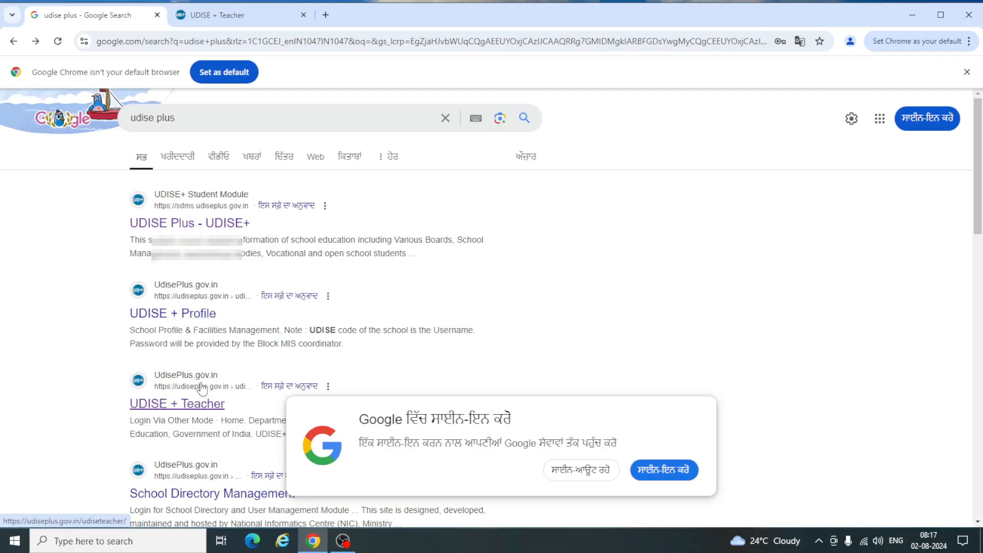
pyautogui.click(229, 16)
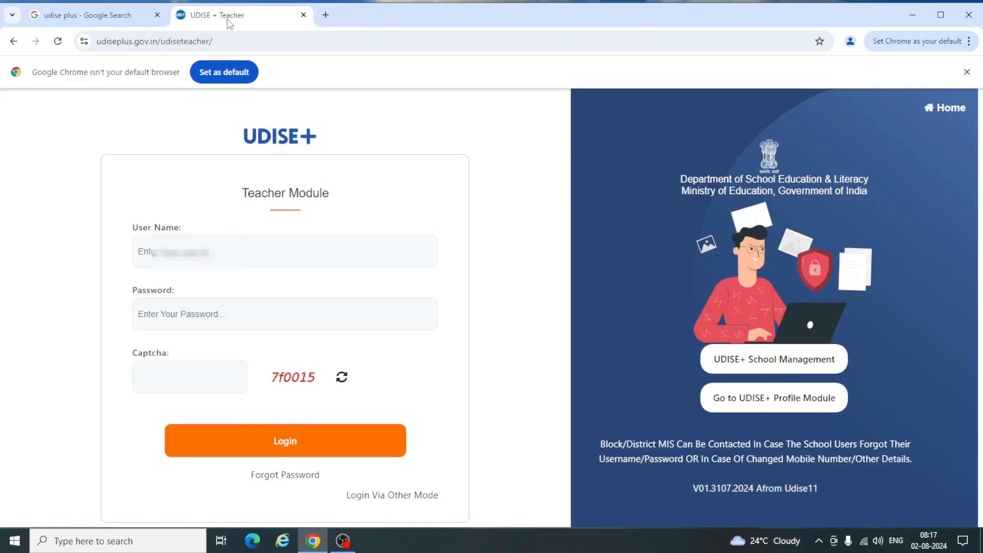
pyautogui.click(187, 244)
pyautogui.write('08')
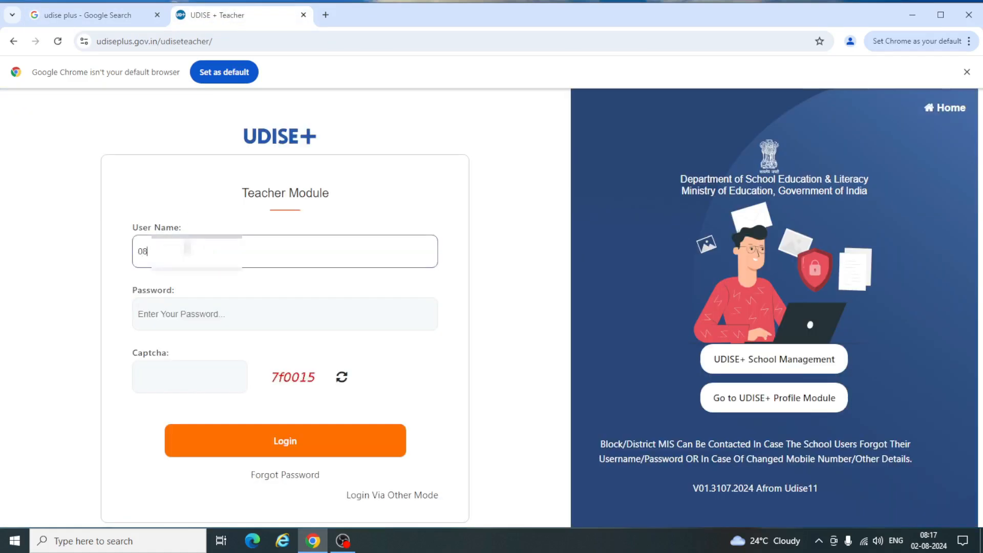
pyautogui.write('3xxxx')
# - Enter the password and captcha, log in, and open the Teacher DCF
pyautogui.click(208, 316)
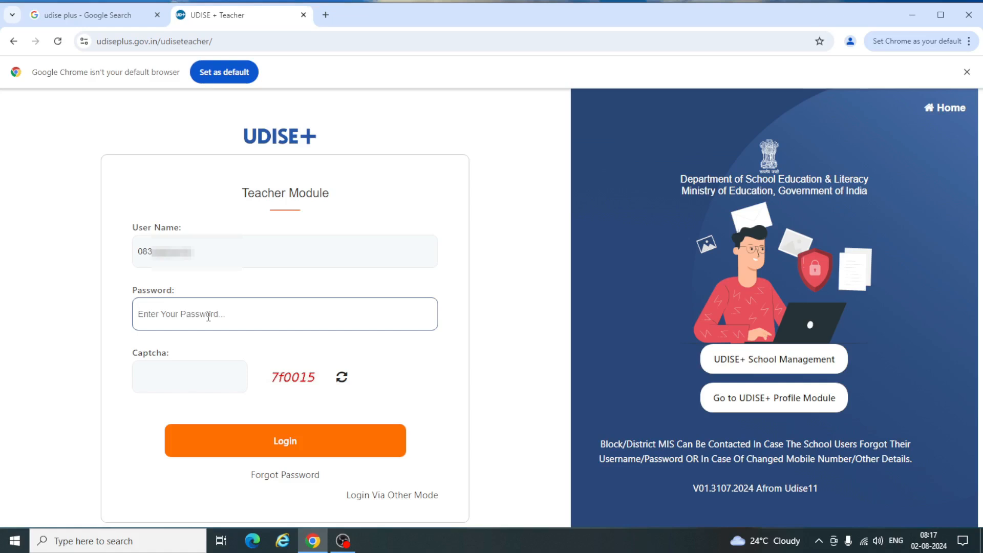
pyautogui.write('x')
pyautogui.press('Tab')
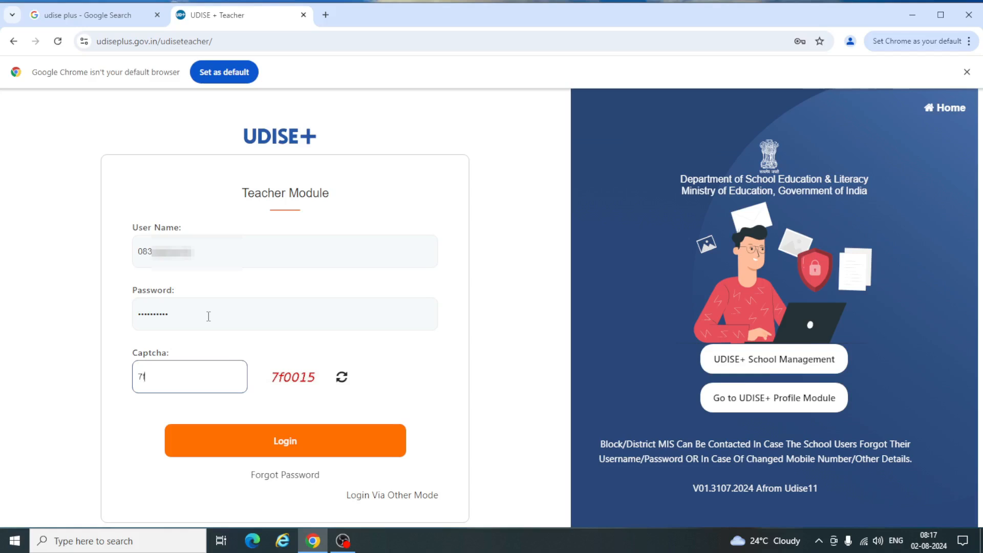
pyautogui.write('7f0015')
pyautogui.click(277, 441)
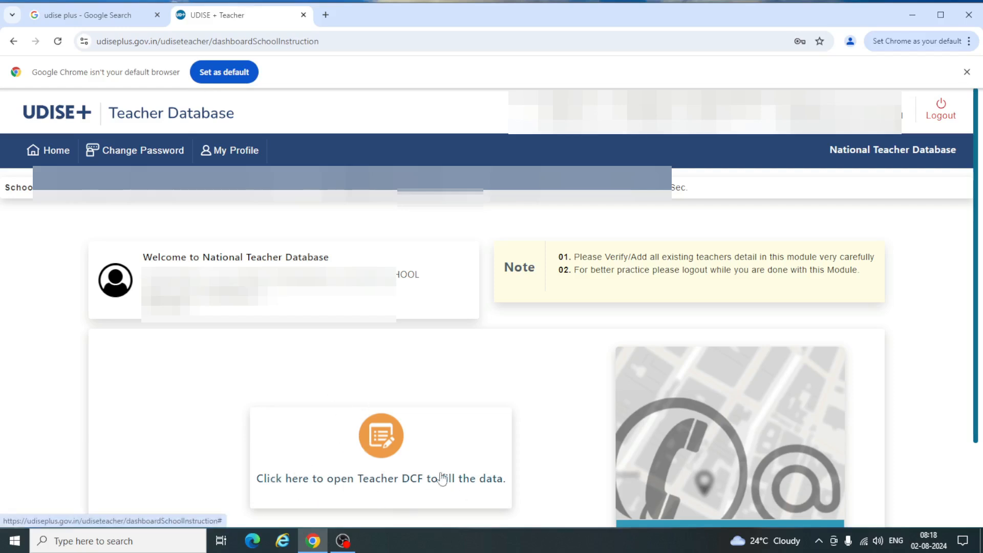
pyautogui.click(391, 443)
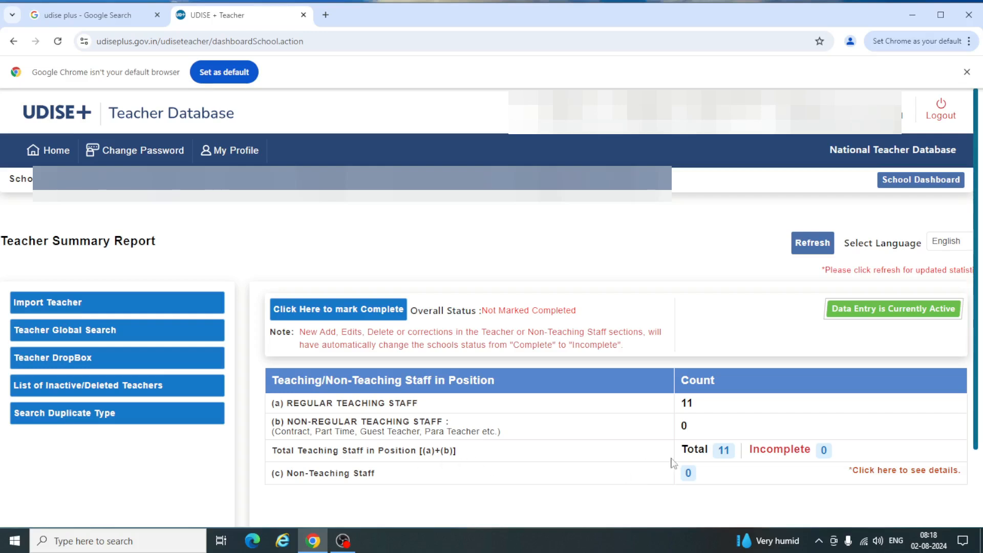
# - Open the list of all 11 regular teachers from the Total count link
pyautogui.click(725, 450)
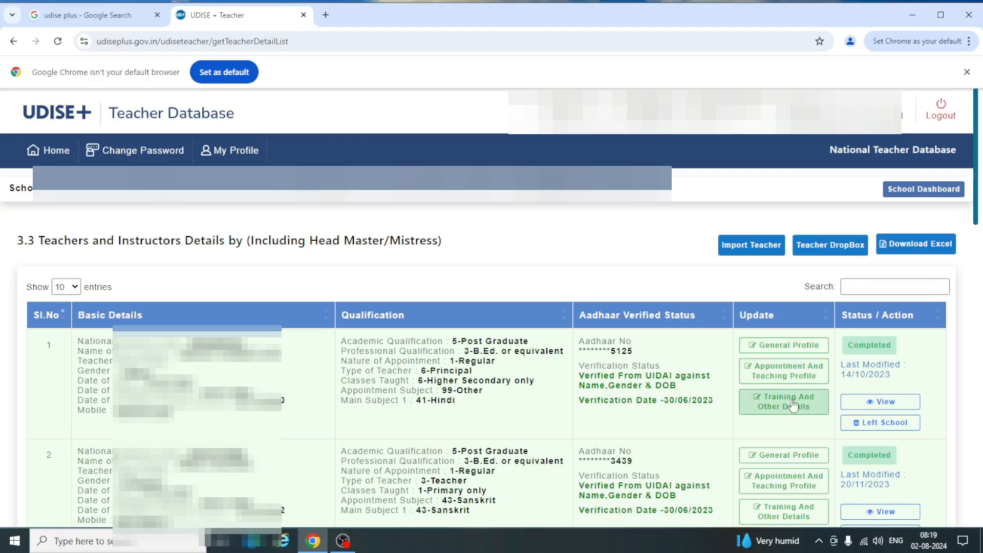
# - Open teacher 1's General Profile for editing from the Update column
pyautogui.click(756, 347)
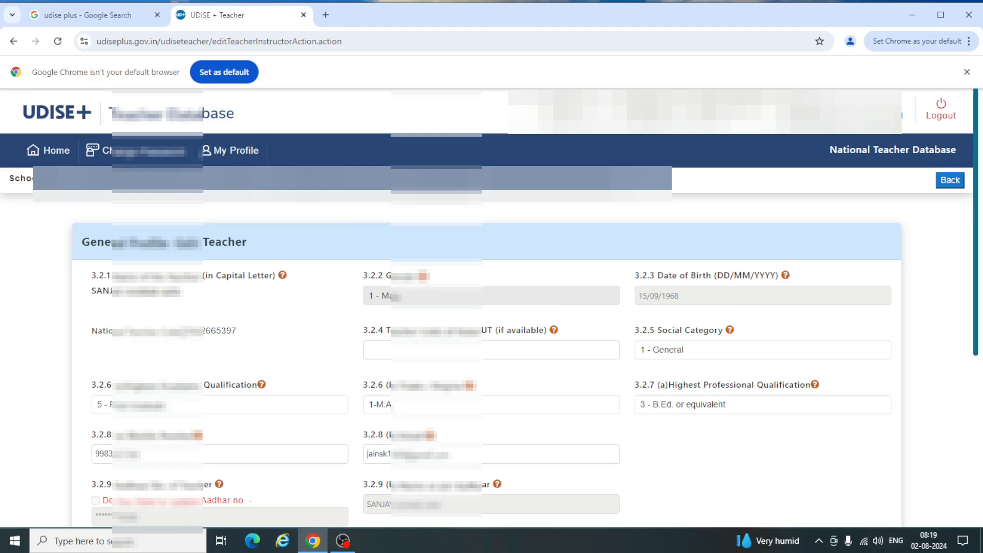
# - Review the national code and academic qualification, leaving them unchanged
pyautogui.moveTo(178, 332); pyautogui.dragTo(241, 337)
pyautogui.click(265, 346)
pyautogui.click(260, 409)
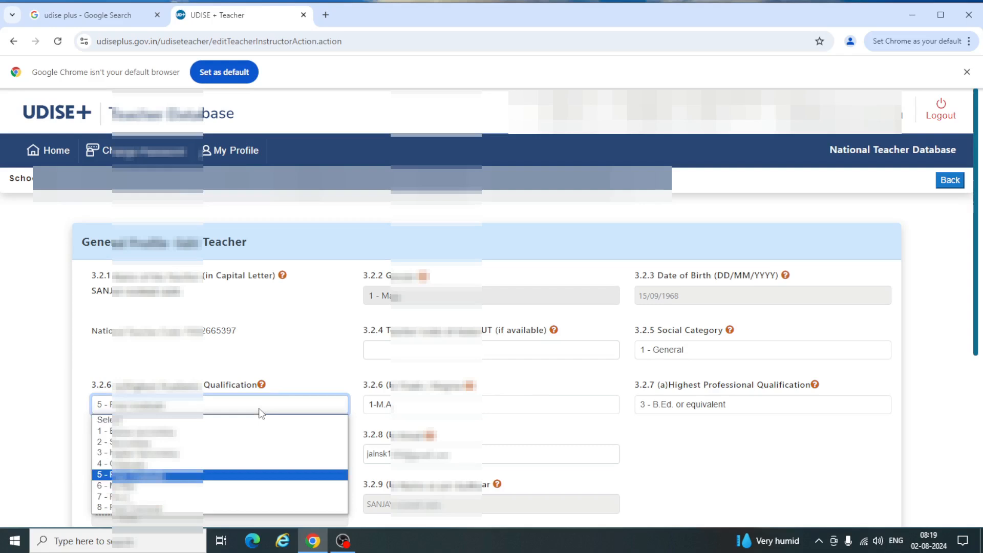
pyautogui.click(261, 409)
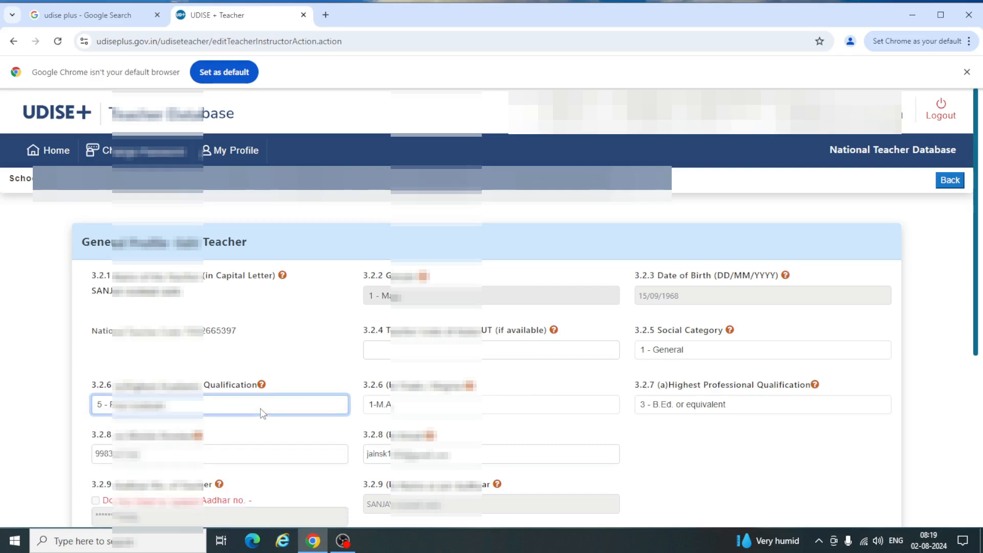
pyautogui.click(260, 407)
pyautogui.click(260, 407)
# - Keep professional qualification as 3 - B.Ed. or equivalent and check the mobile and e-mail fields
pyautogui.click(826, 405)
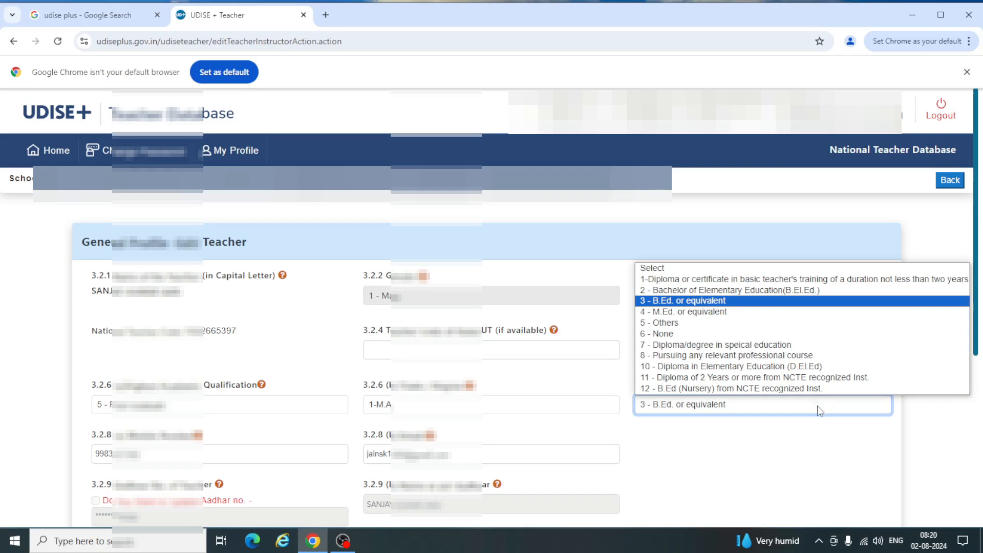
pyautogui.click(817, 408)
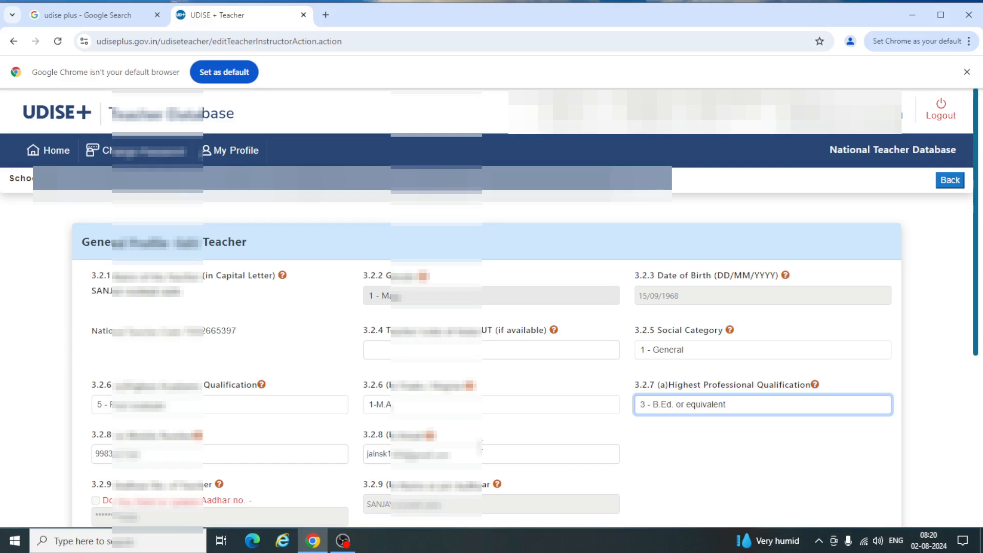
pyautogui.click(289, 456)
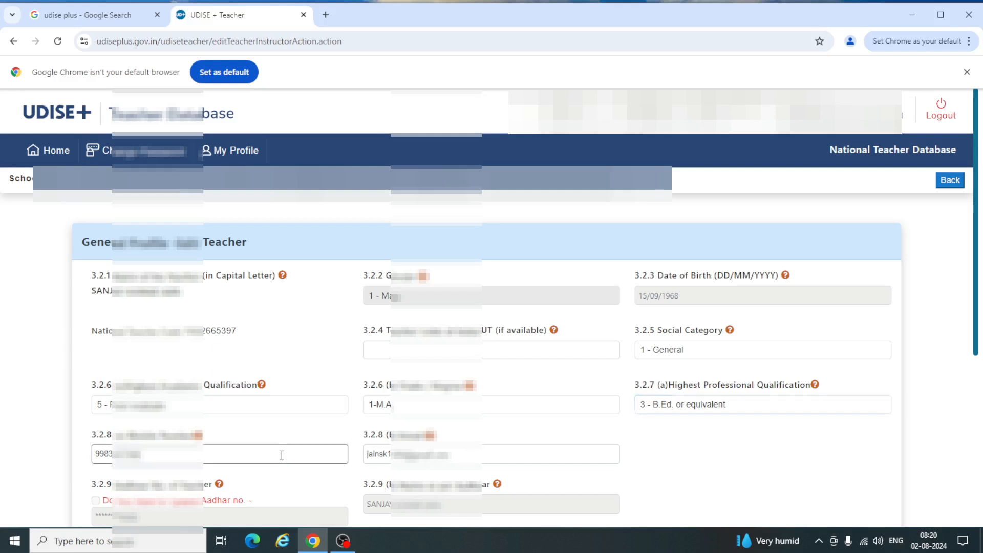
pyautogui.click(486, 452)
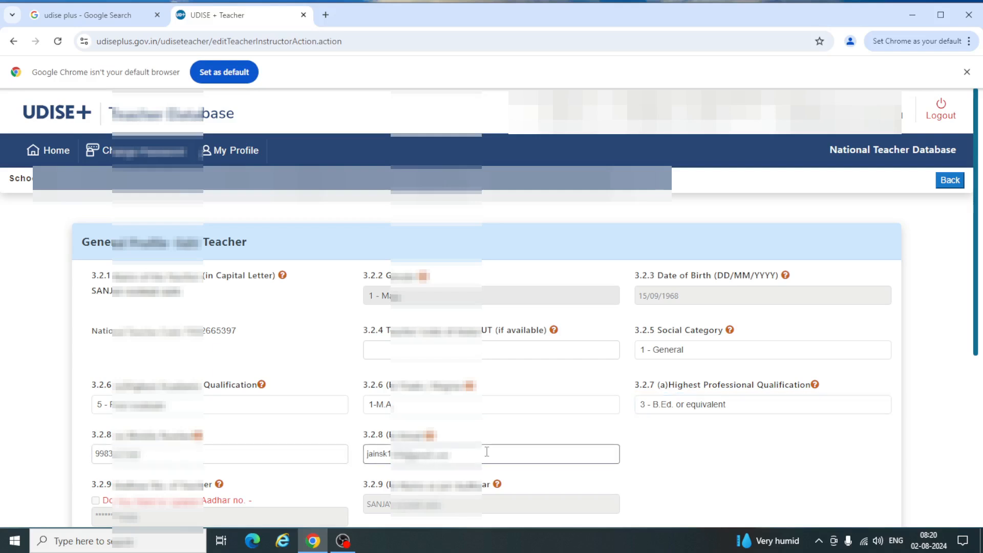
# - Keep the first subject's level unchanged and save the General Profile with Update
pyautogui.scroll(-5, 486, 453)
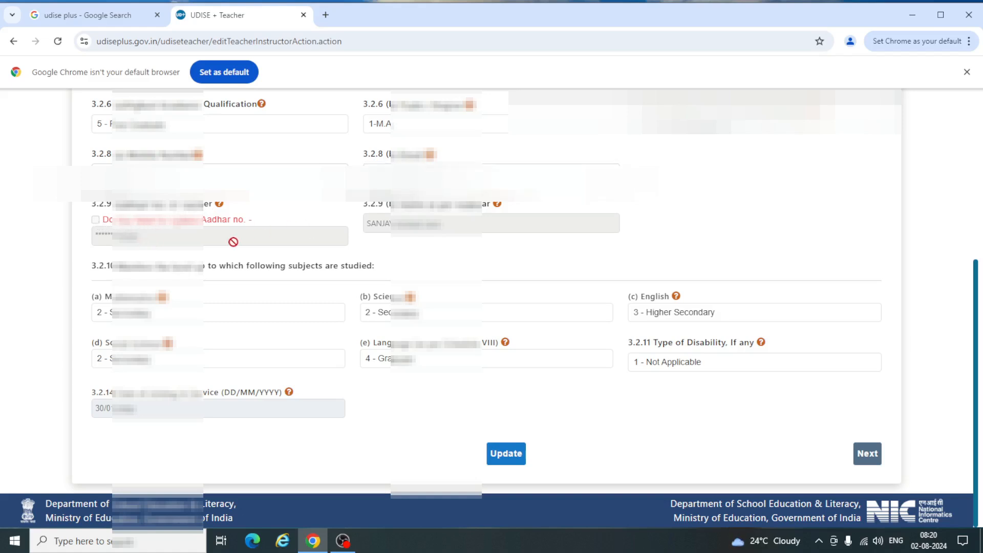
pyautogui.click(226, 313)
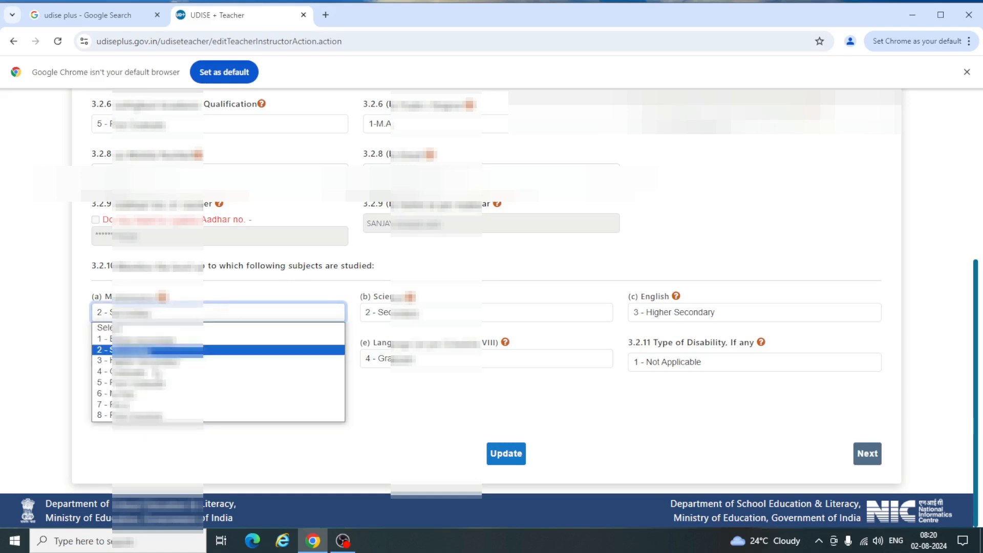
pyautogui.click(239, 317)
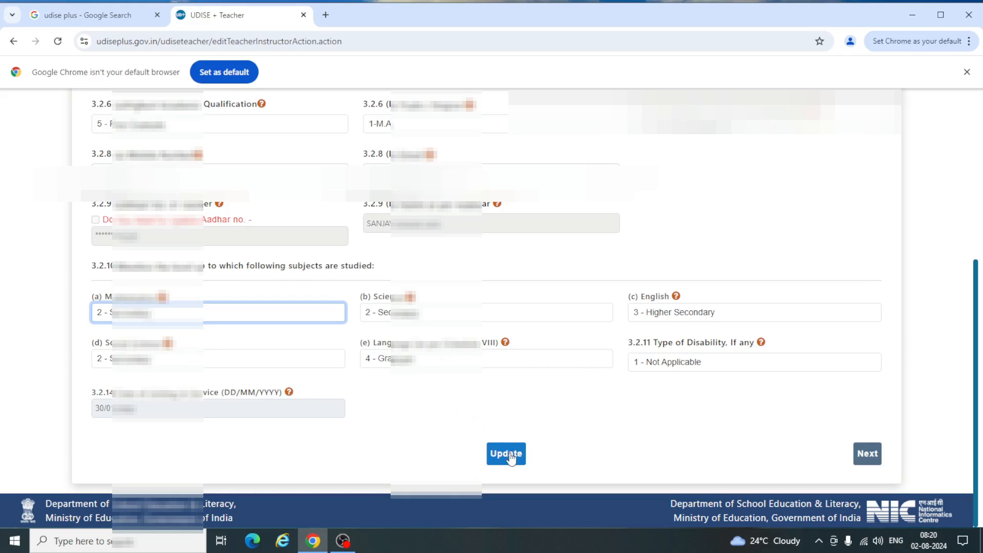
pyautogui.click(873, 454)
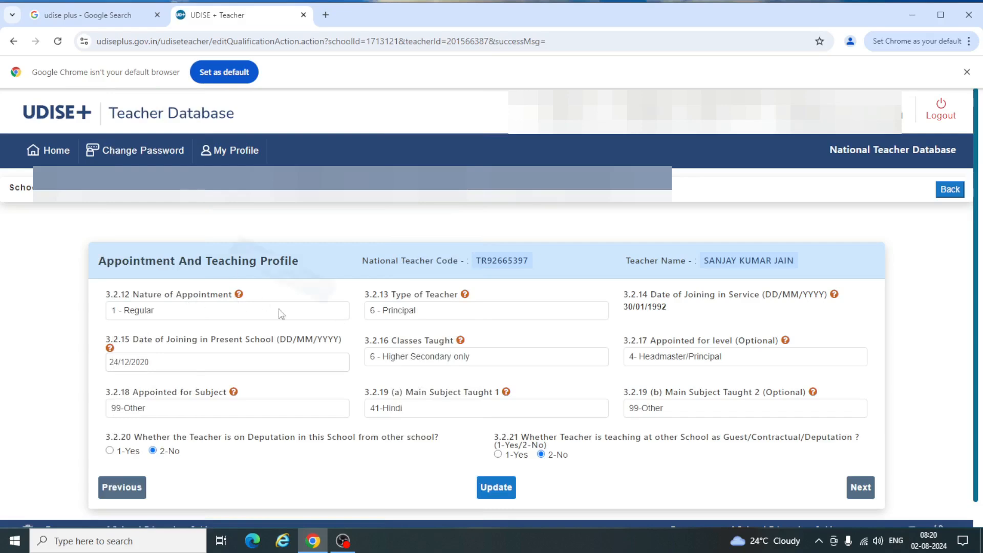
pyautogui.click(328, 313)
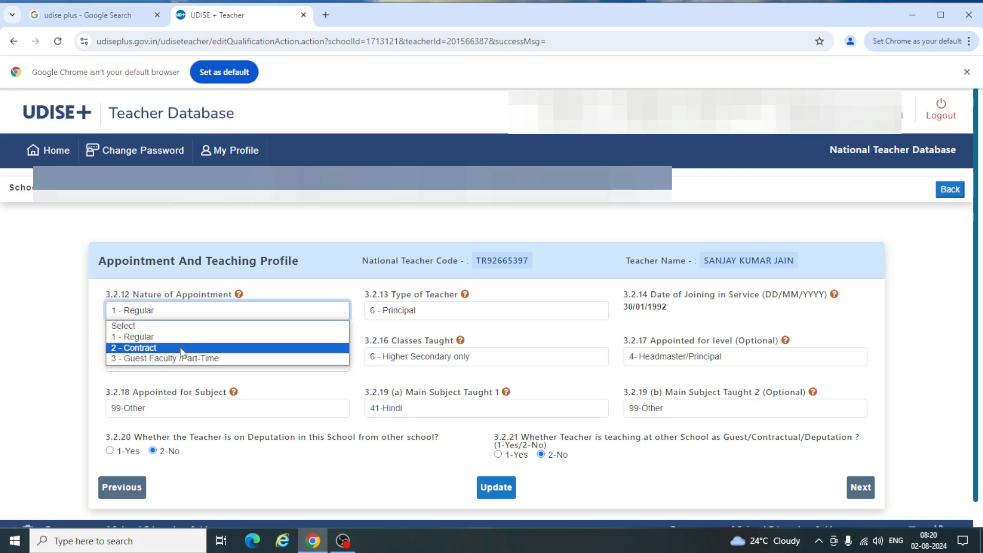
# - Keep appointment as 1 - Regular and classes taught as 6 - Higher Secondary only, then continue
pyautogui.click(212, 311)
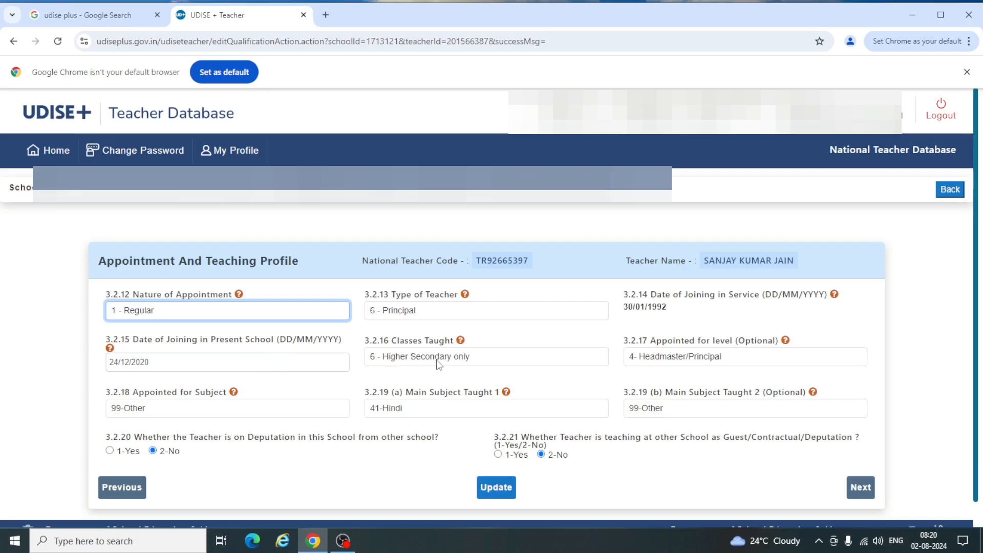
pyautogui.click(540, 359)
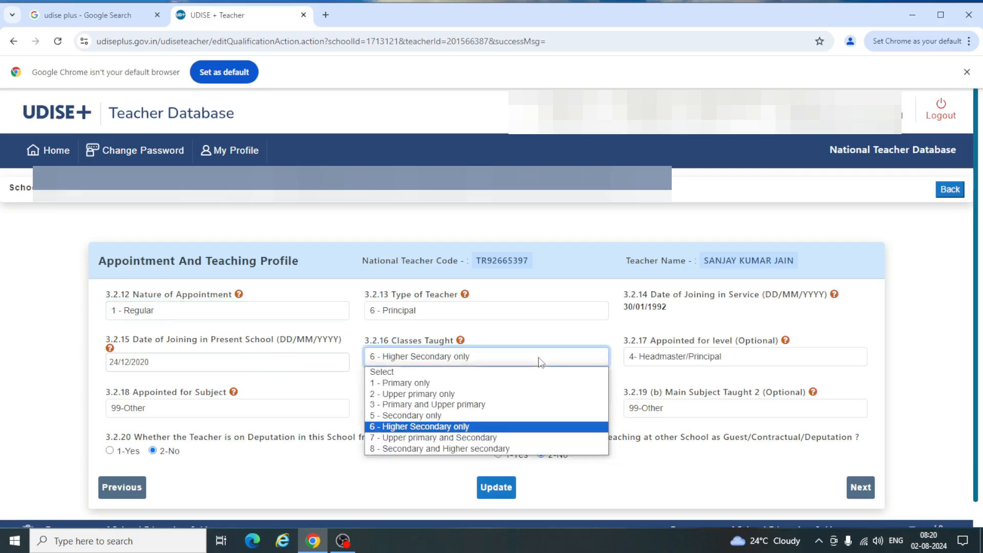
pyautogui.click(540, 360)
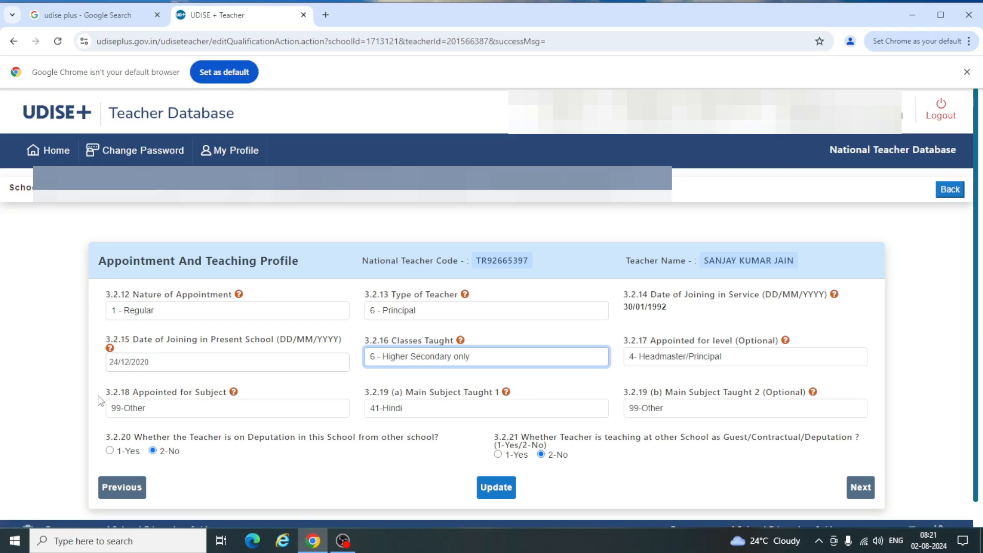
pyautogui.click(854, 488)
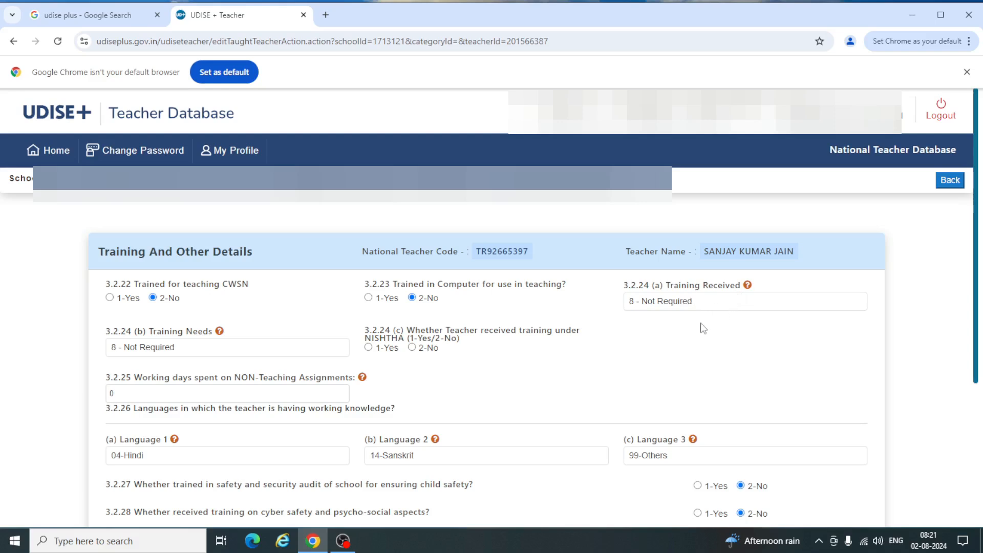
# - Leave Training Received as Not Required, answer 2-No for NISHTHA and CTET/STET, and update
pyautogui.click(703, 302)
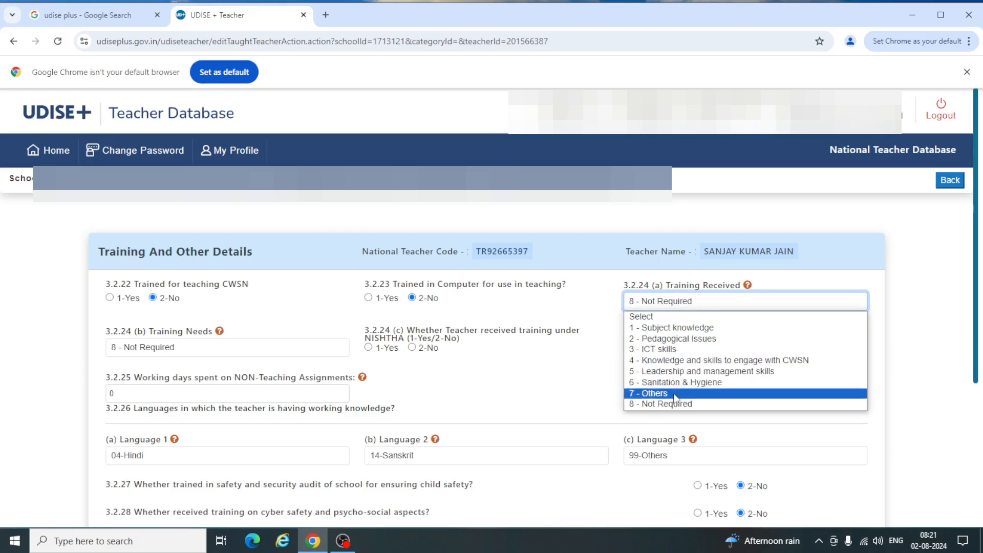
pyautogui.click(594, 312)
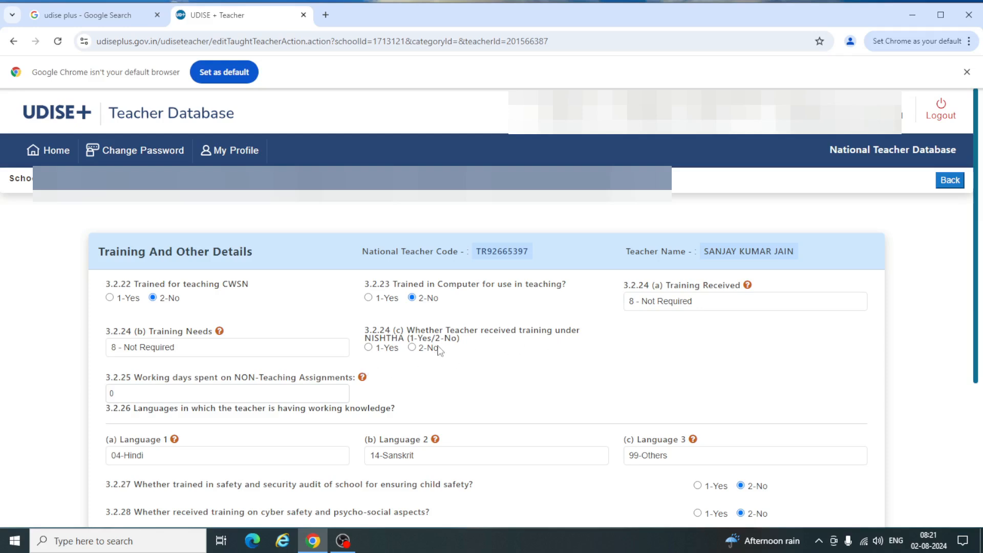
pyautogui.click(417, 350)
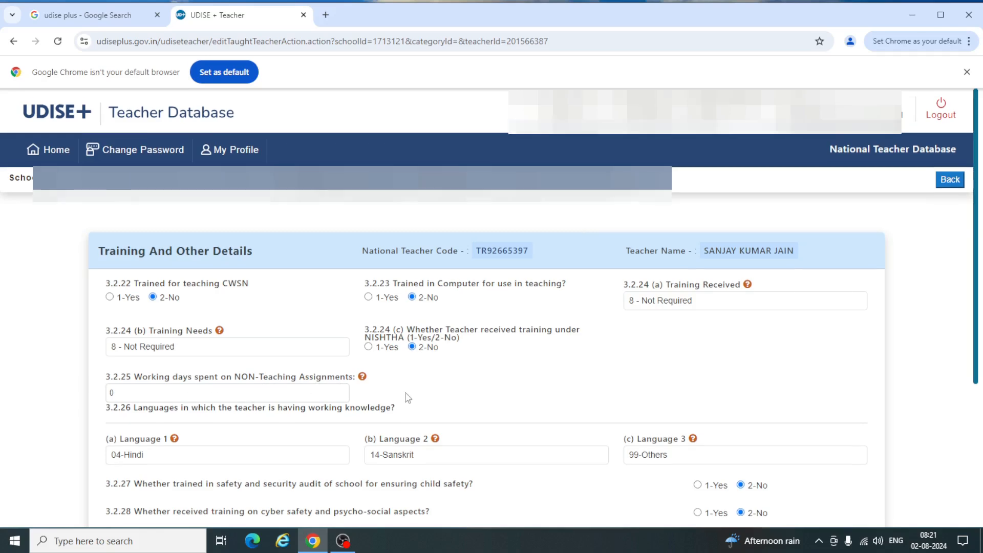
pyautogui.scroll(-4, 406, 398)
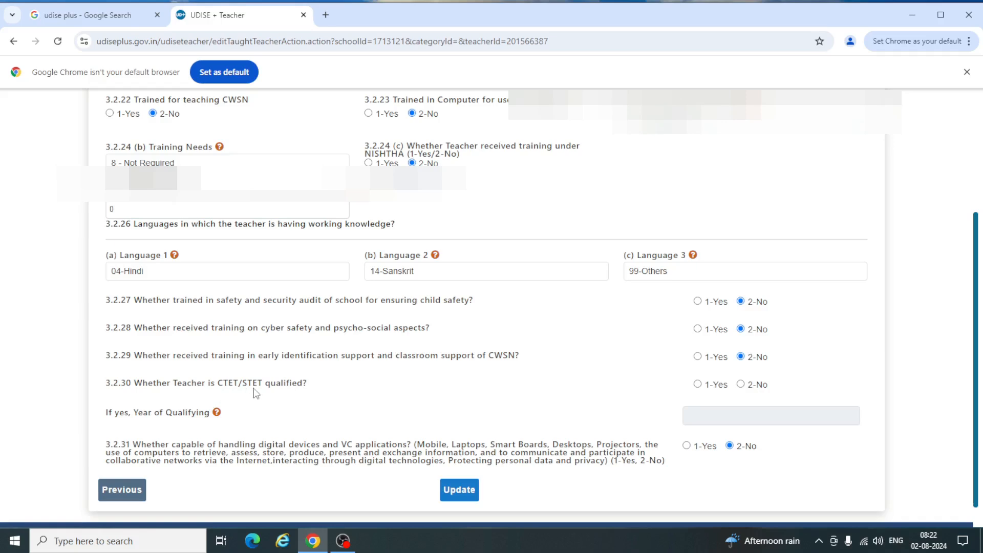
pyautogui.click(741, 385)
pyautogui.click(465, 491)
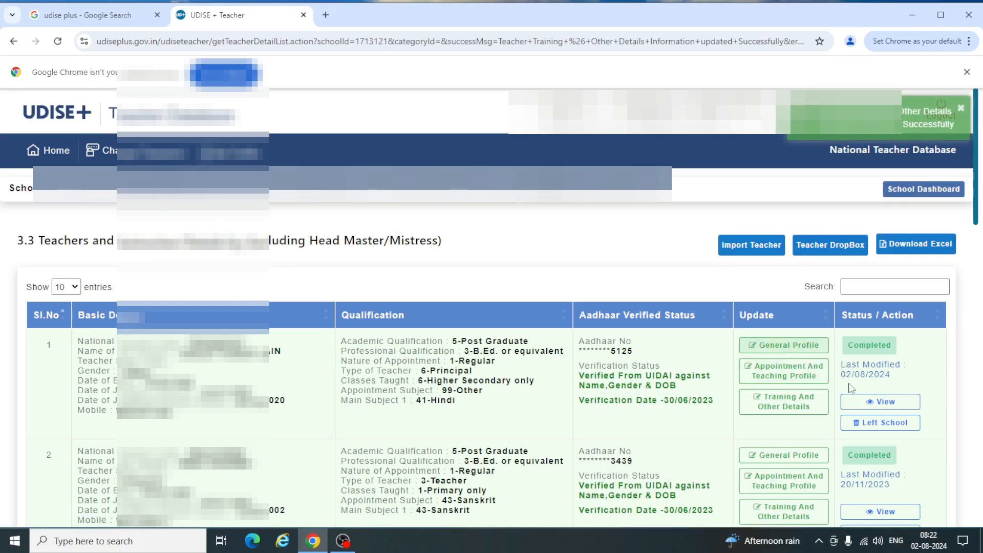
# - Scroll the teacher list and choose Left School for the teacher in row 8
pyautogui.click(879, 402)
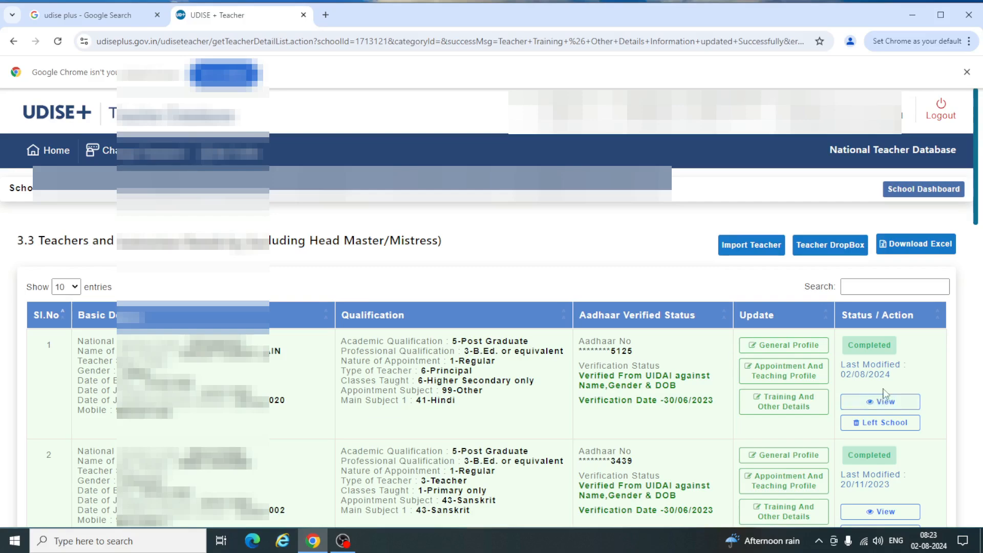
pyautogui.scroll(-7, 376, 423)
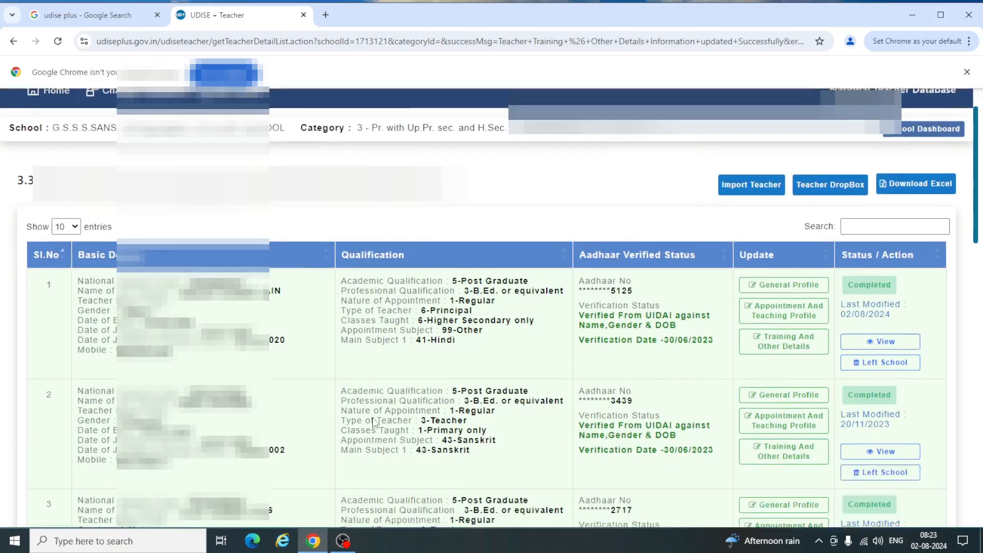
pyautogui.scroll(-2, 374, 423)
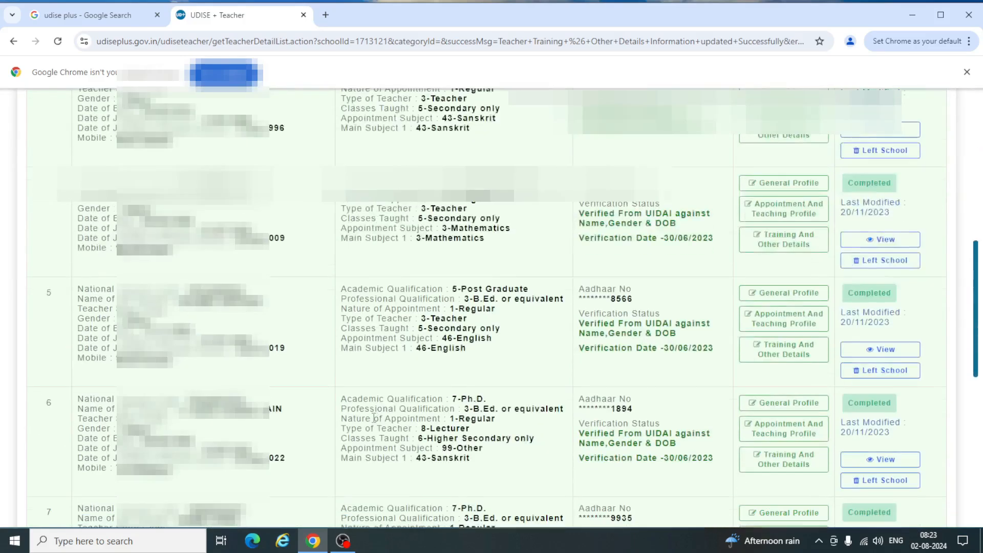
pyautogui.scroll(-5, 374, 417)
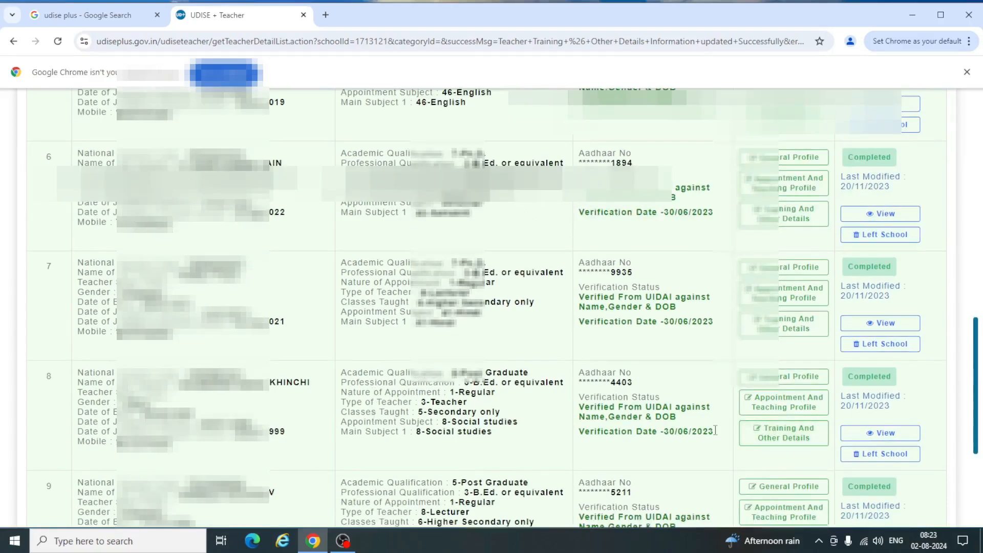
pyautogui.click(882, 454)
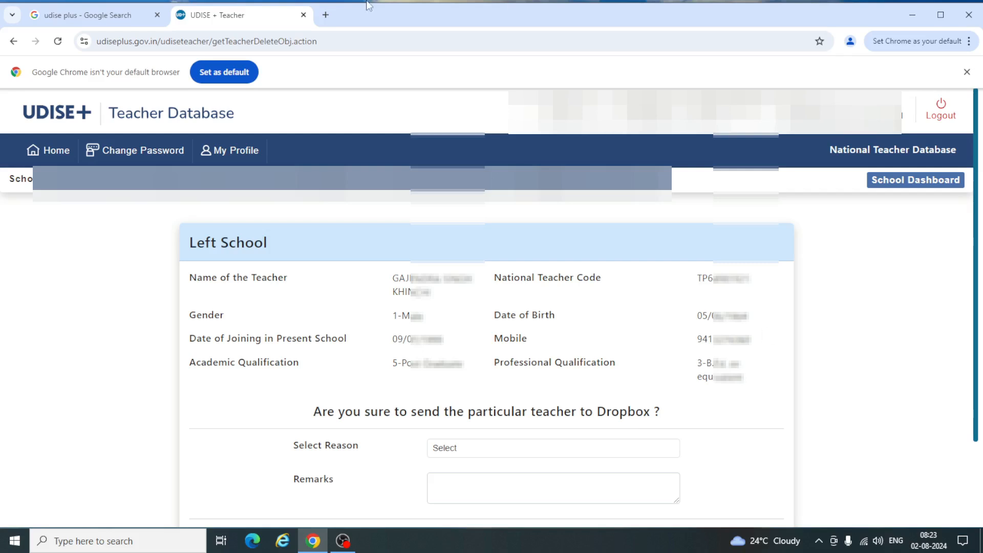
# - Select reason 2-Due to Retirement and enter the remark 'Retirement'
pyautogui.click(459, 452)
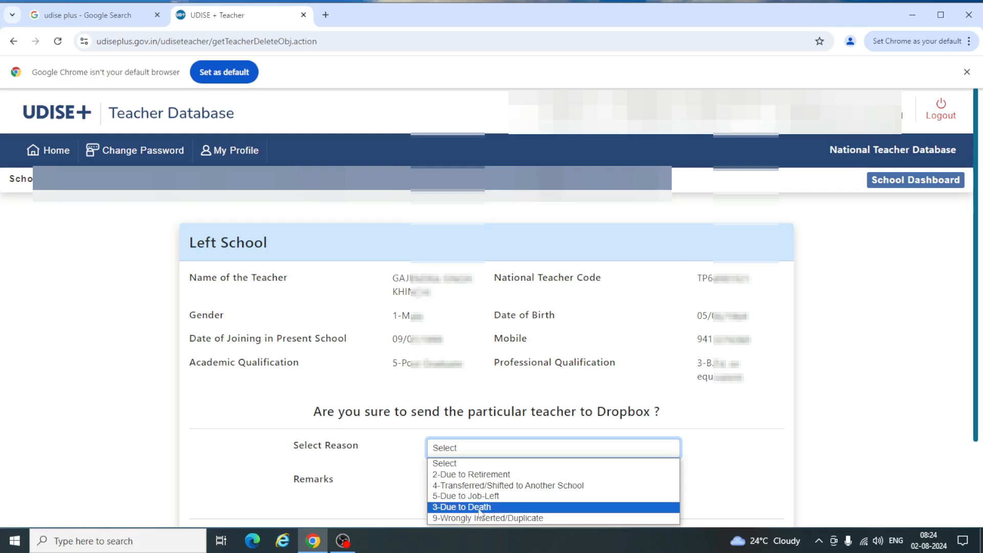
pyautogui.click(467, 475)
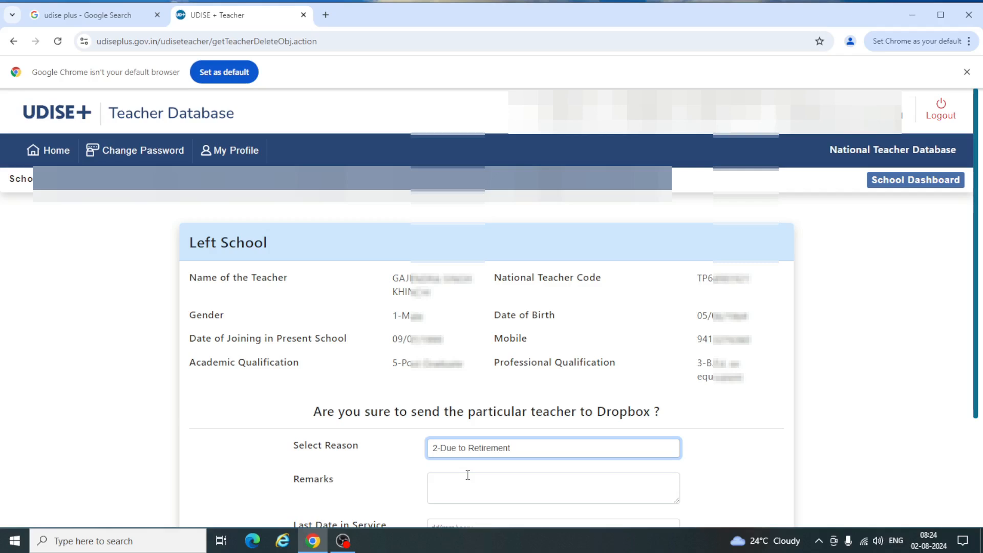
pyautogui.click(448, 493)
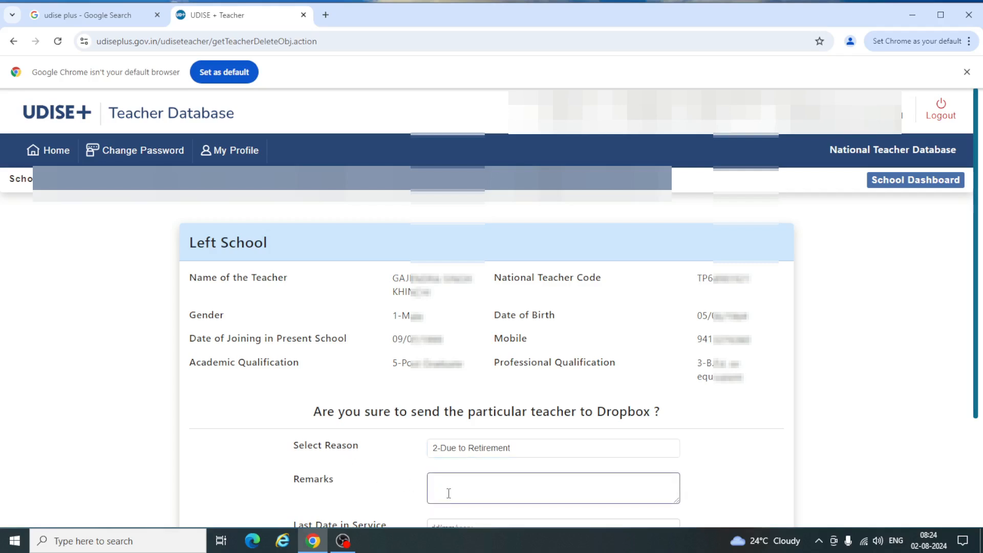
pyautogui.write('r')
pyautogui.press('BackSpace')
pyautogui.write('Retirement')
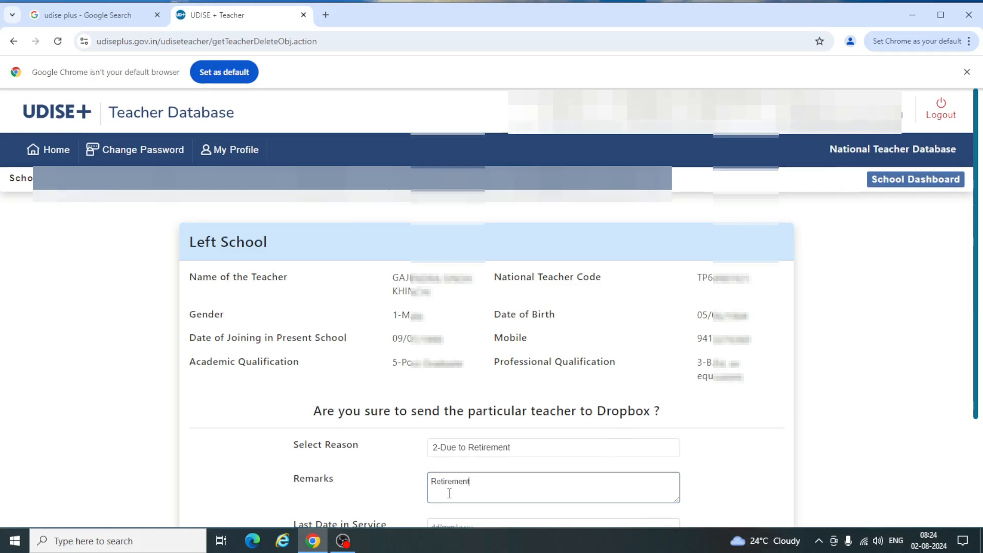
pyautogui.scroll(-3, 449, 494)
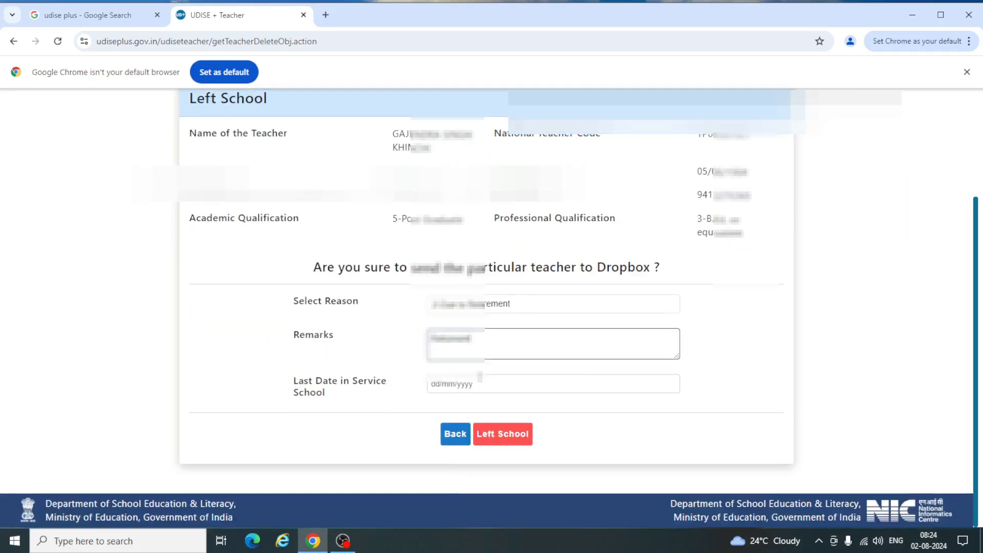
# - Pick 30 June 2024 in the Last Date in Service calendar, keeping year 2024
pyautogui.click(480, 378)
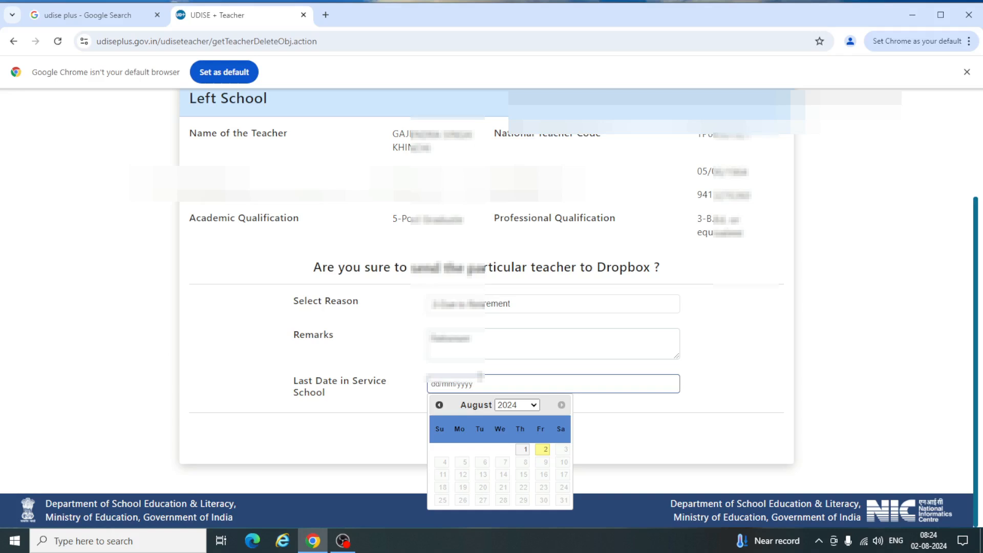
pyautogui.click(522, 406)
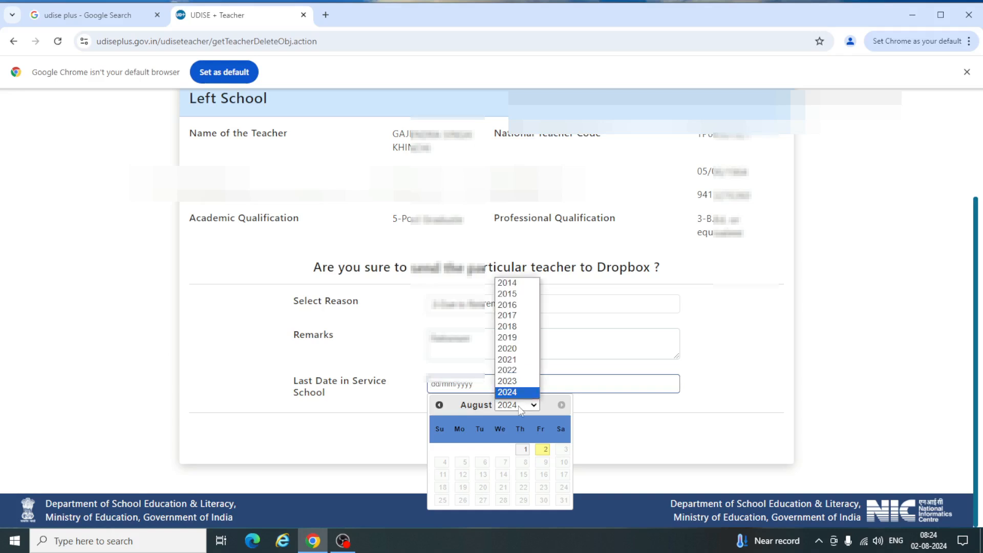
pyautogui.click(519, 392)
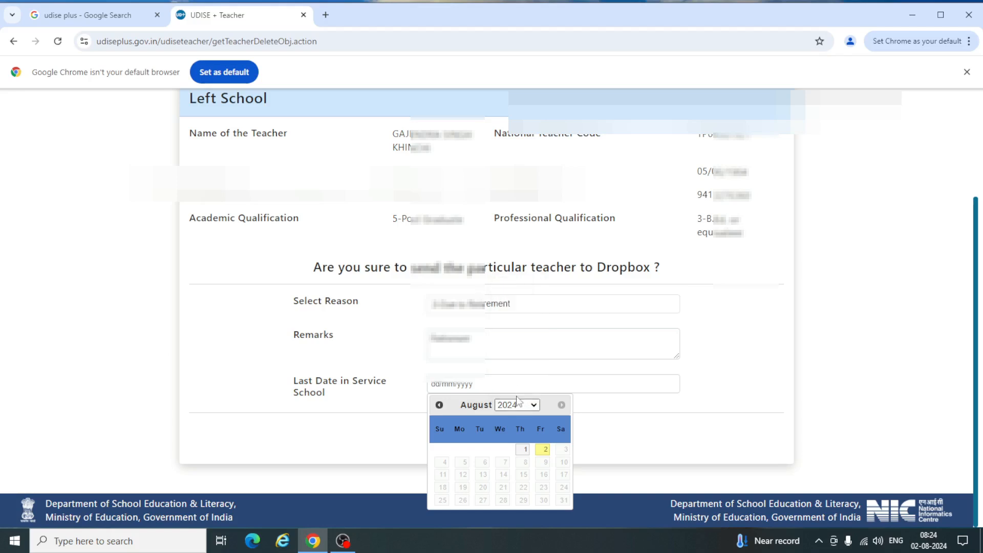
pyautogui.click(439, 404)
pyautogui.click(439, 405)
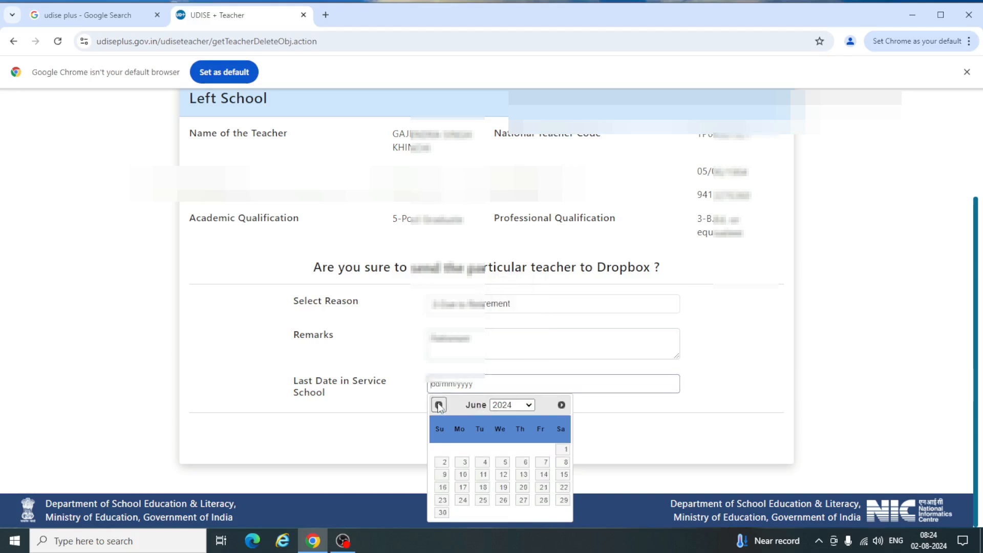
pyautogui.click(443, 511)
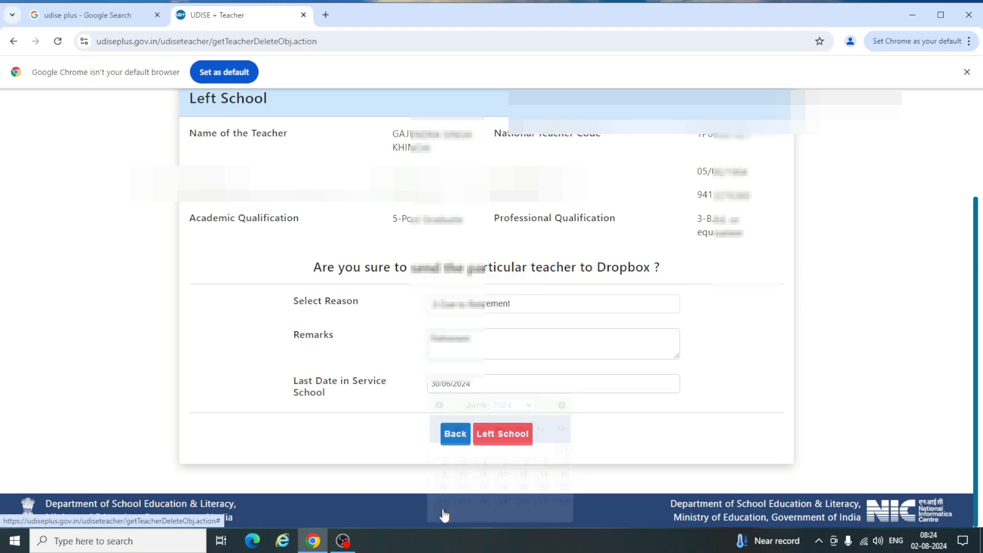
# - Mark the retiring teacher as Left School and confirm sending the record to the Dropbox
pyautogui.click(500, 435)
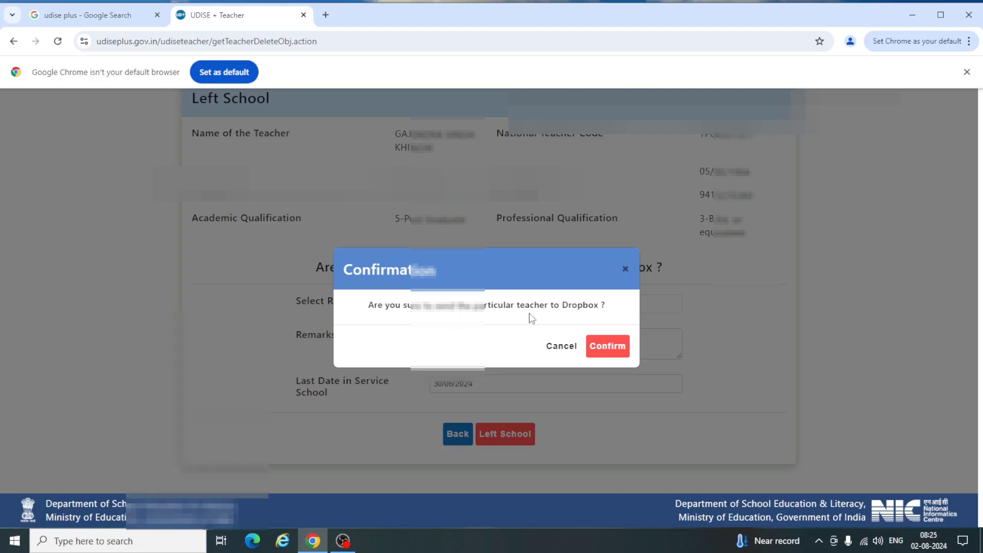
pyautogui.click(605, 352)
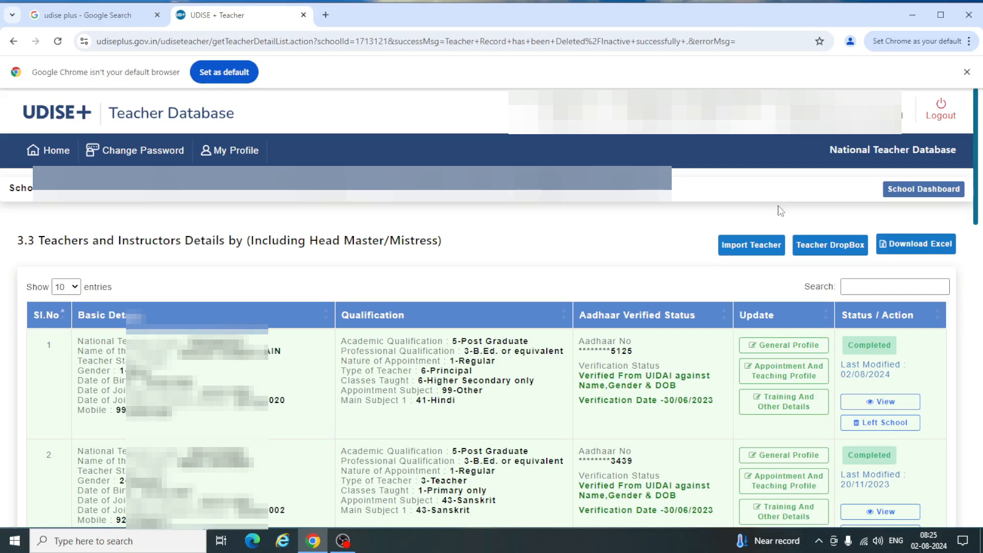
pyautogui.click(821, 248)
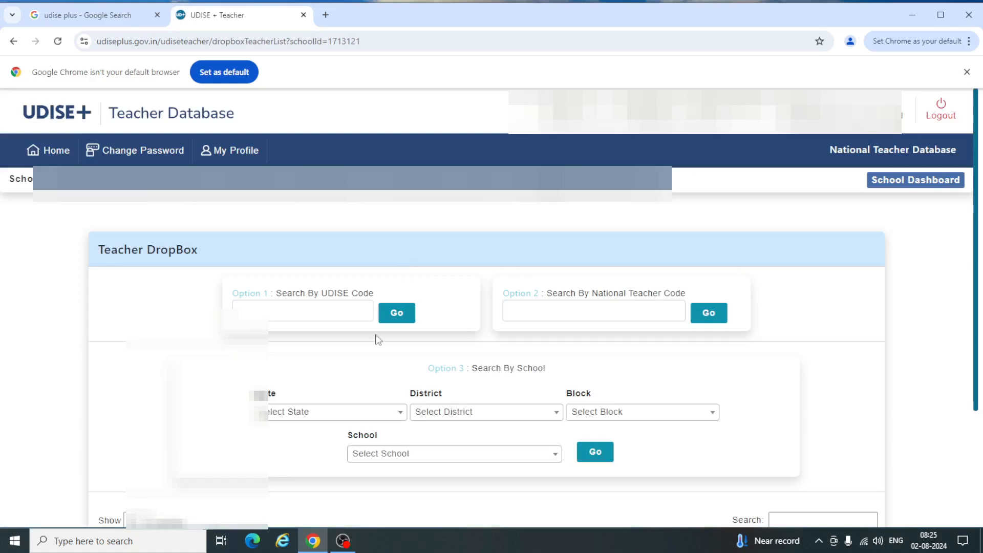
pyautogui.click(335, 316)
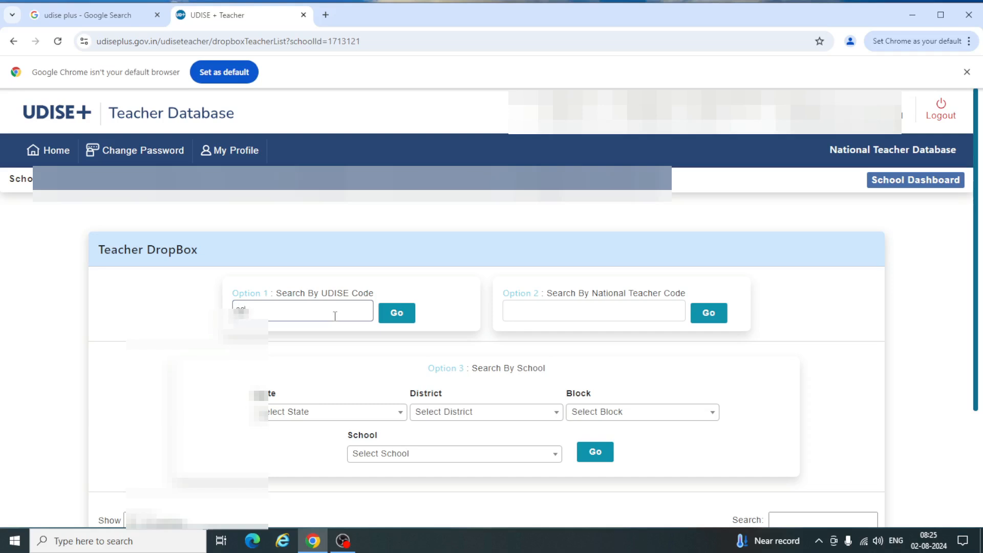
pyautogui.click(396, 315)
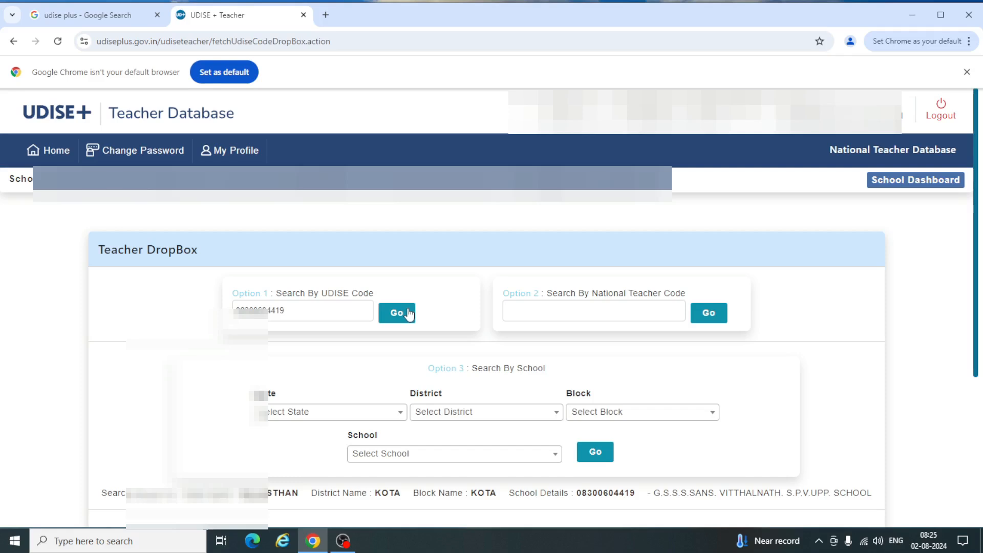
pyautogui.scroll(-4, 409, 314)
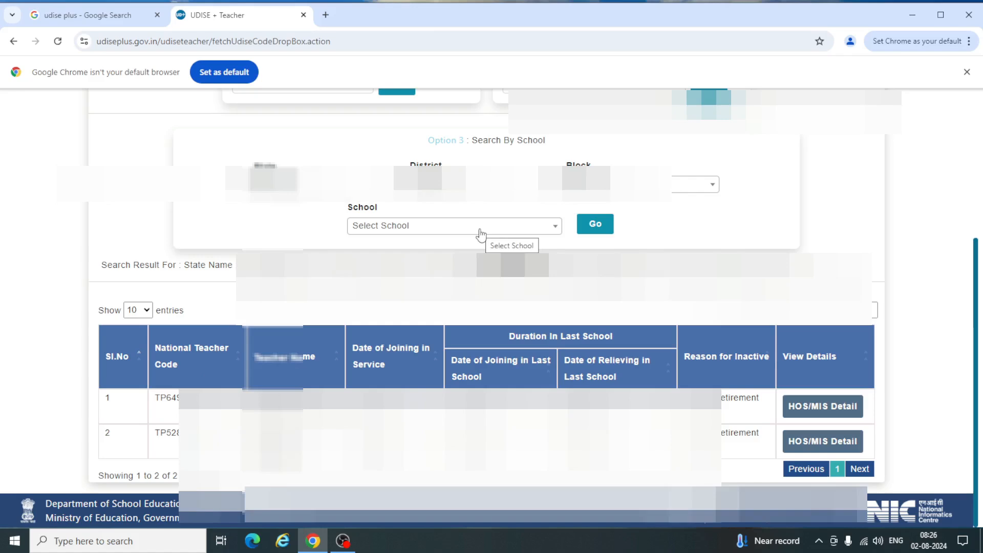
pyautogui.scroll(2, 481, 234)
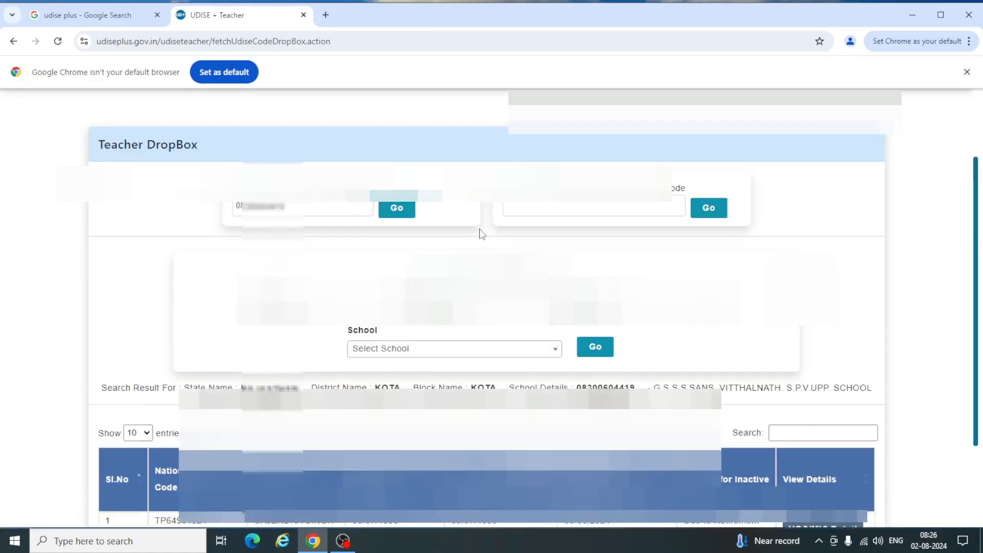
pyautogui.scroll(2, 481, 235)
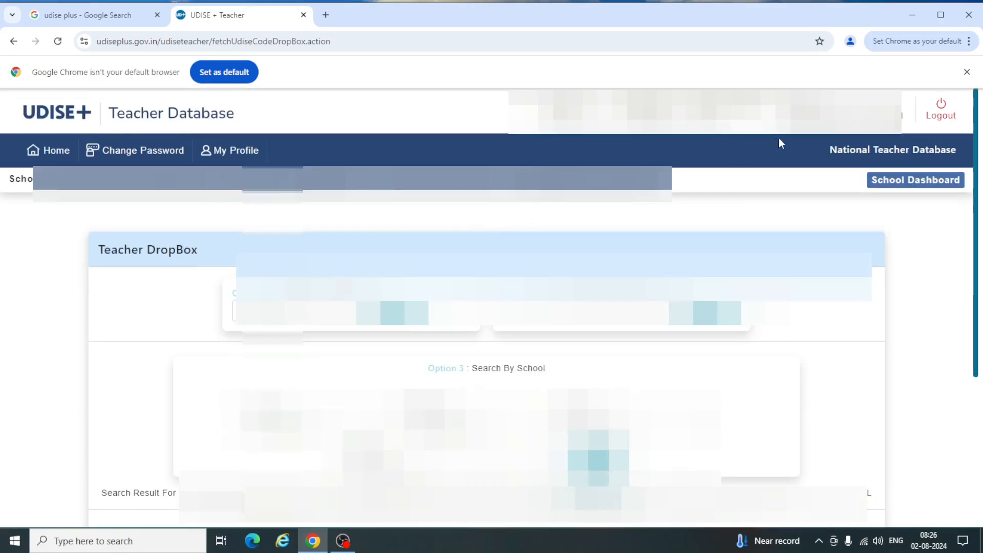
# - Return to the School Dashboard and bring up the Import Teacher form
pyautogui.click(897, 184)
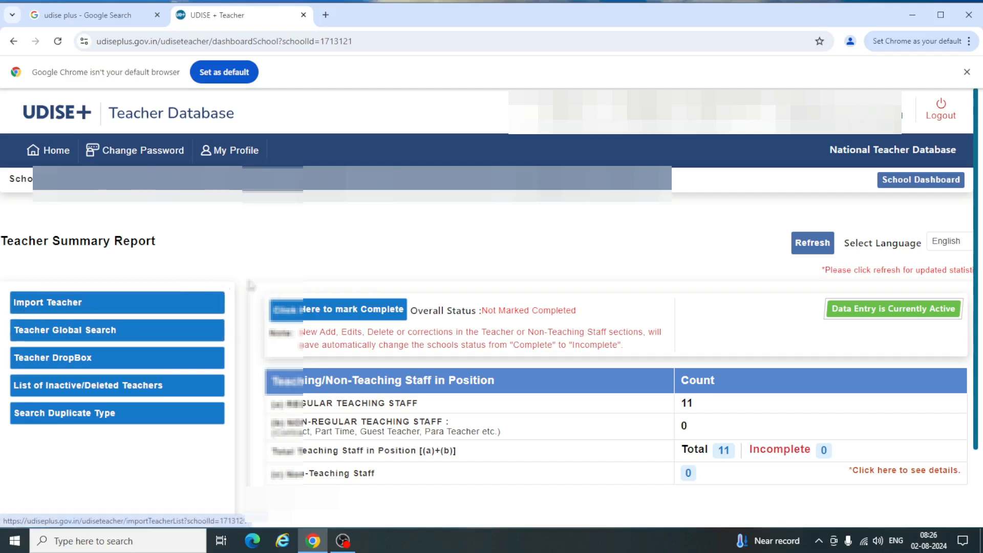
pyautogui.click(42, 304)
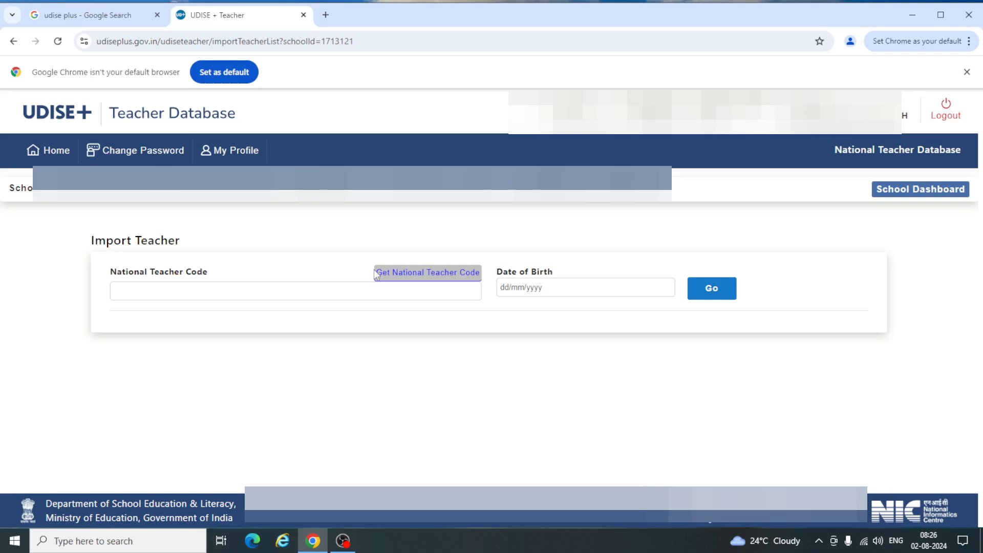
pyautogui.click(403, 279)
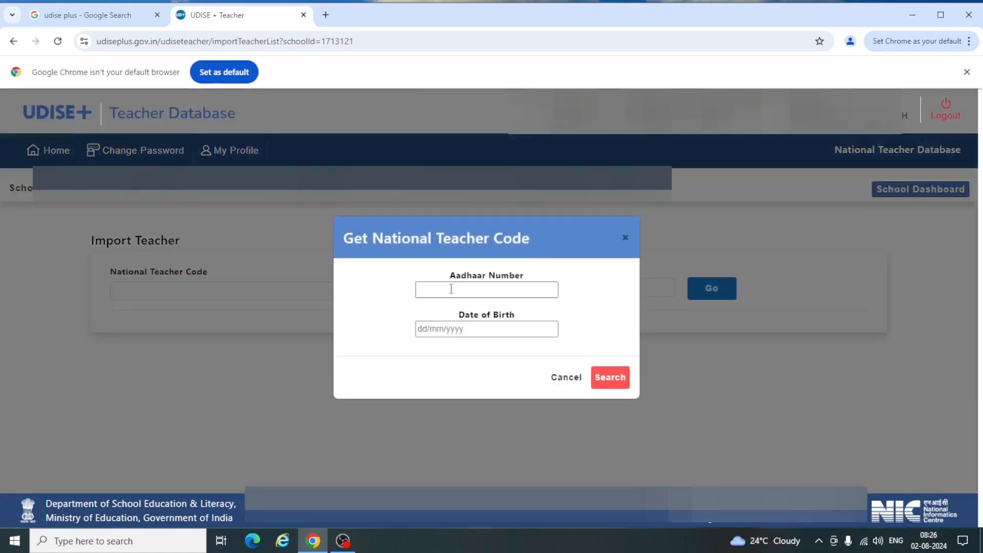
pyautogui.click(468, 328)
pyautogui.click(613, 354)
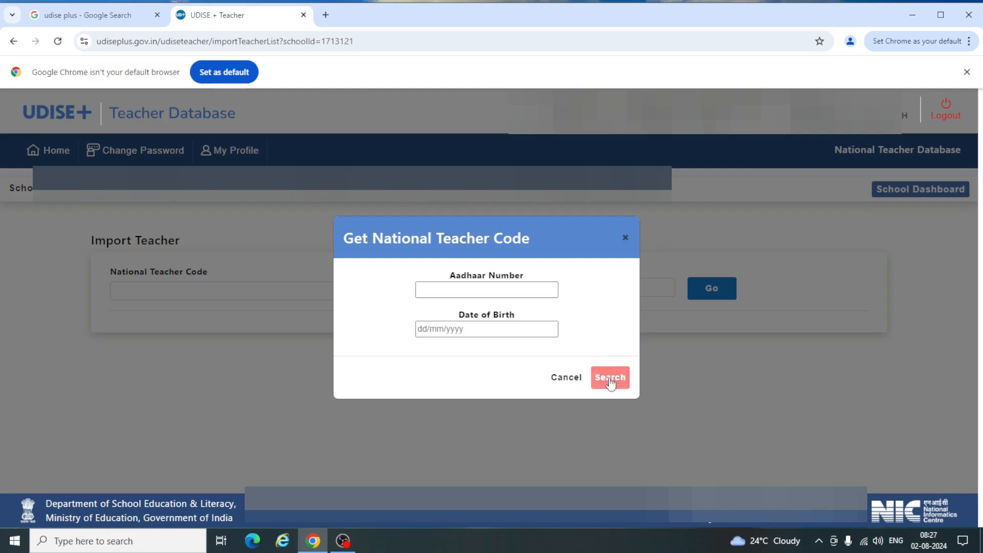
pyautogui.click(625, 238)
pyautogui.click(259, 289)
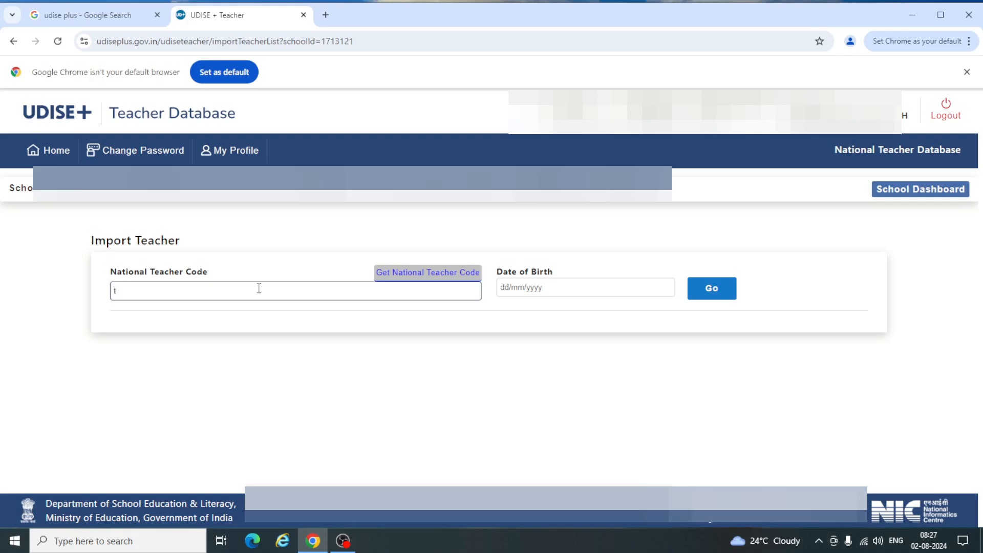
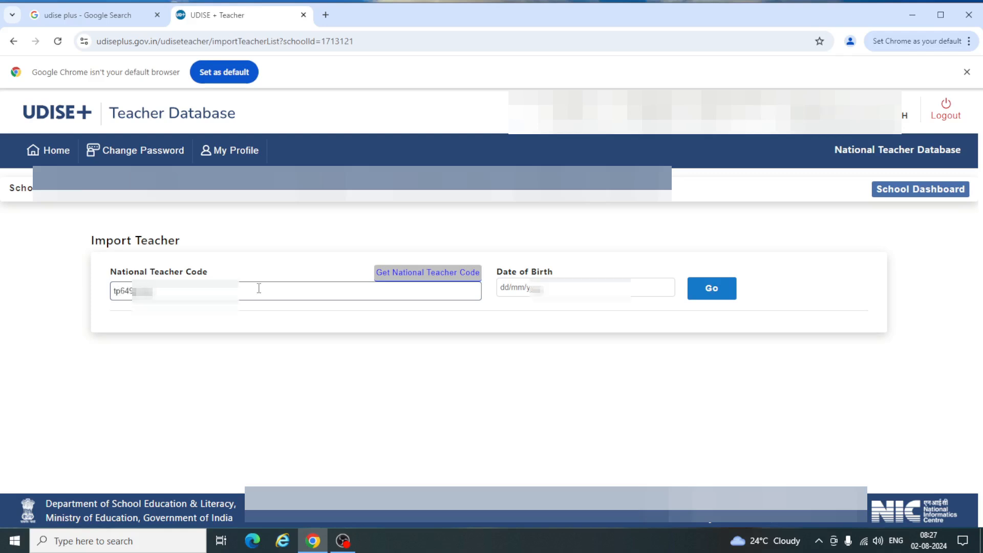
# - Look up the teacher's National Teacher Code with birth date 5 June 2024 for import
pyautogui.press('Tab')
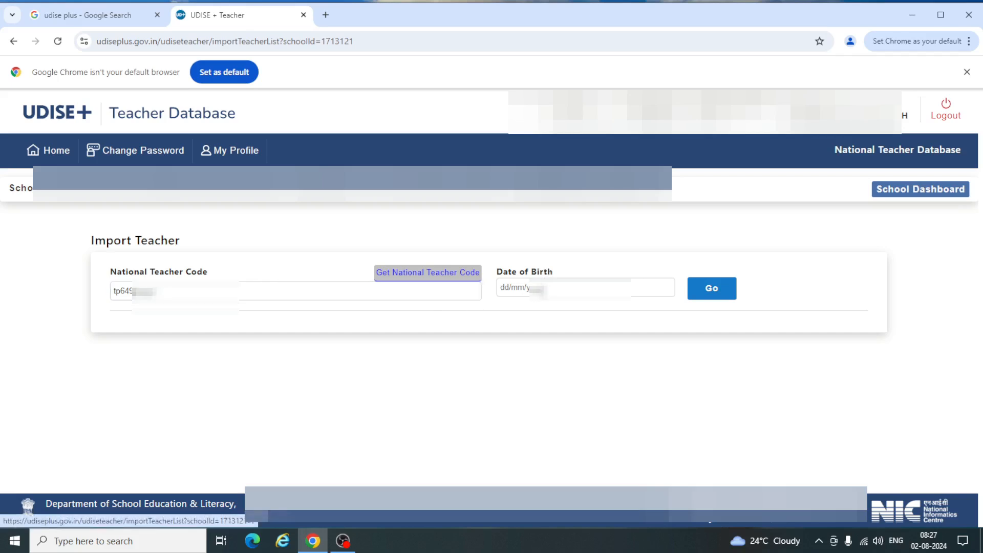
pyautogui.click(542, 288)
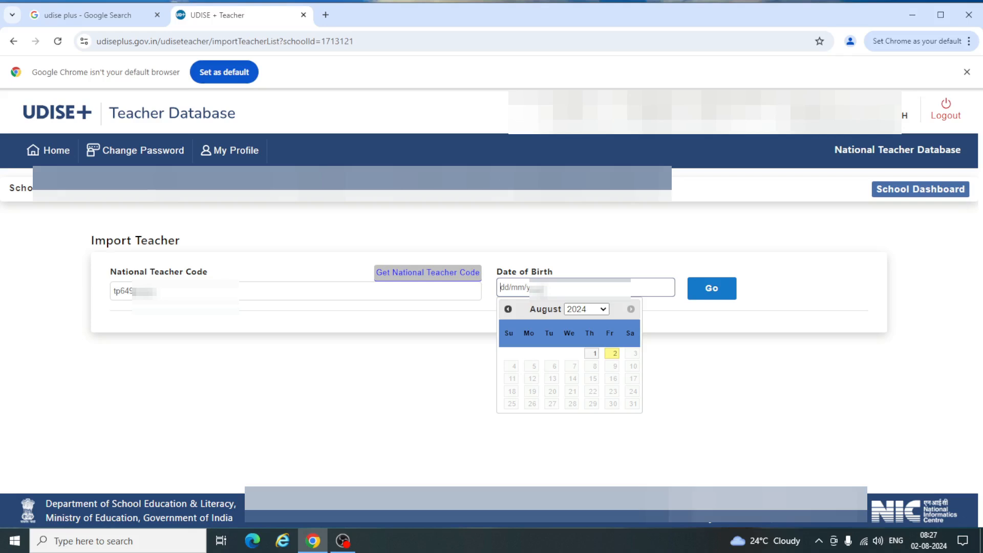
pyautogui.click(589, 310)
pyautogui.click(577, 313)
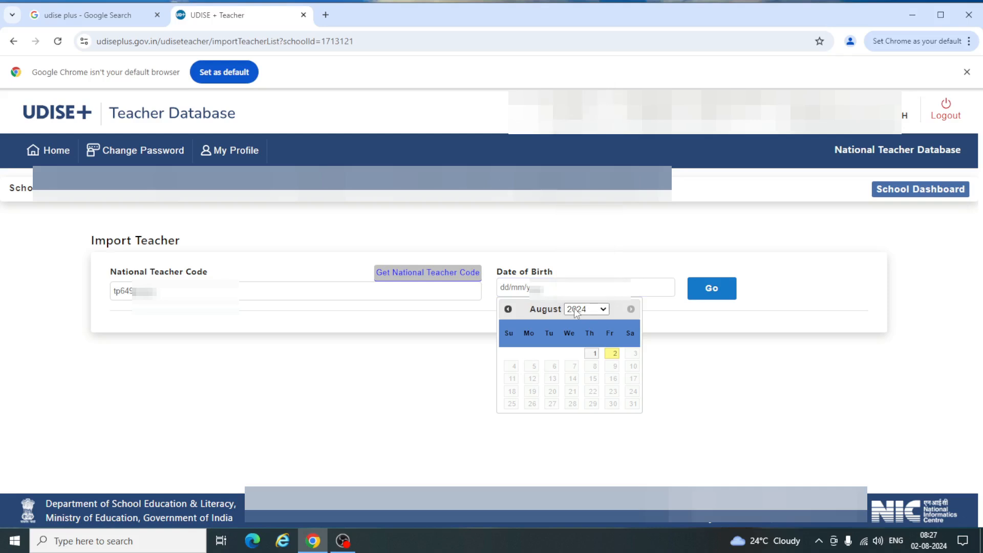
pyautogui.click(508, 309)
pyautogui.click(508, 309)
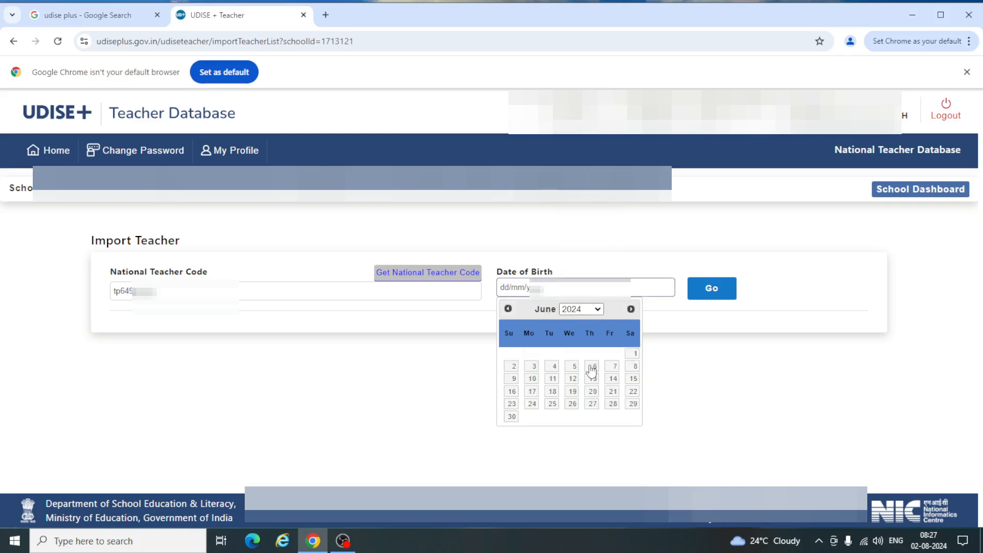
pyautogui.click(573, 367)
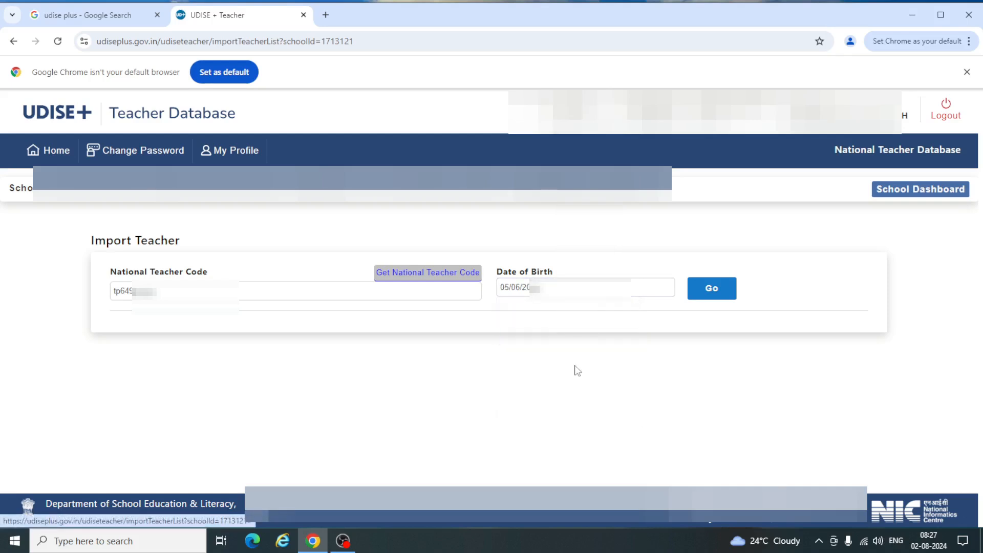
pyautogui.click(705, 291)
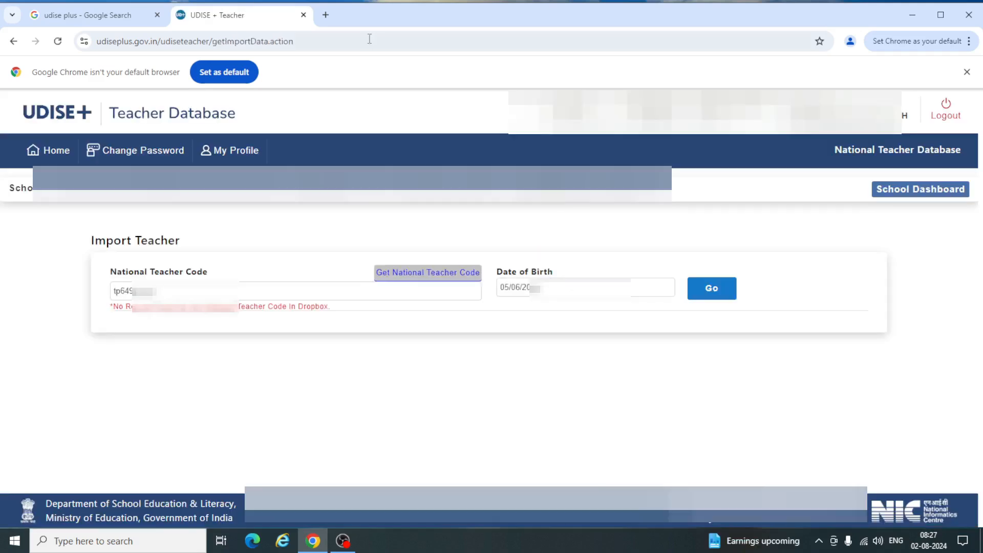